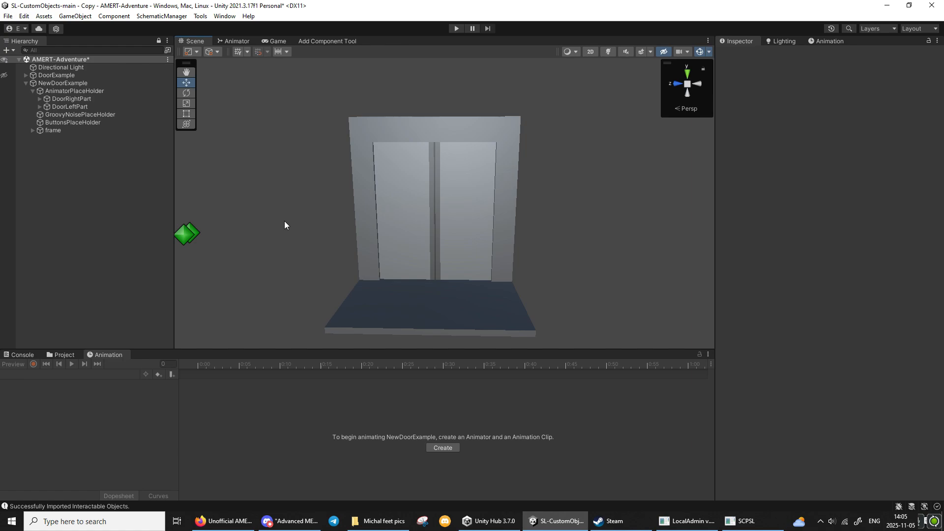
# Start a new animation clip for AnimatorPlaceHolder and delete the existing closed.anim and opened.anim files from the IOdoor folder
pyautogui.scroll(3, 315, 220)
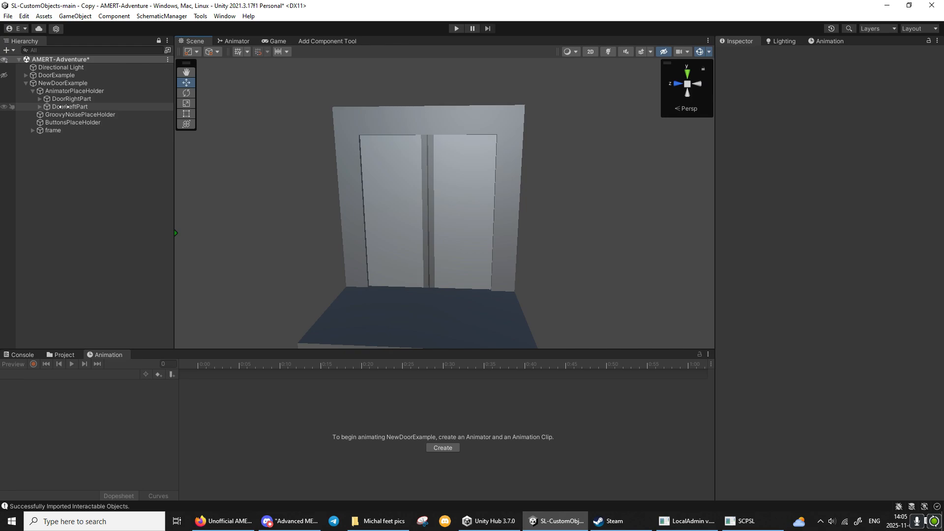
pyautogui.click(67, 91)
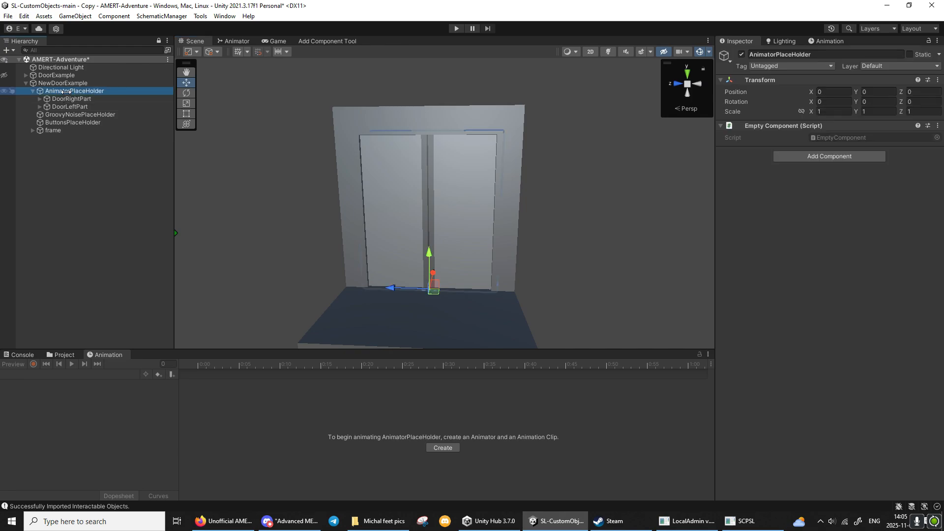
pyautogui.click(436, 447)
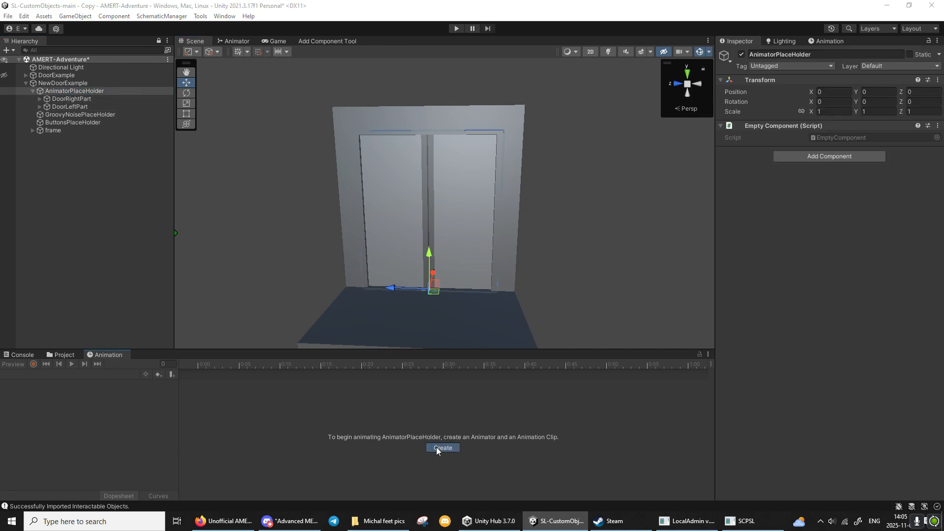
pyautogui.click(324, 98)
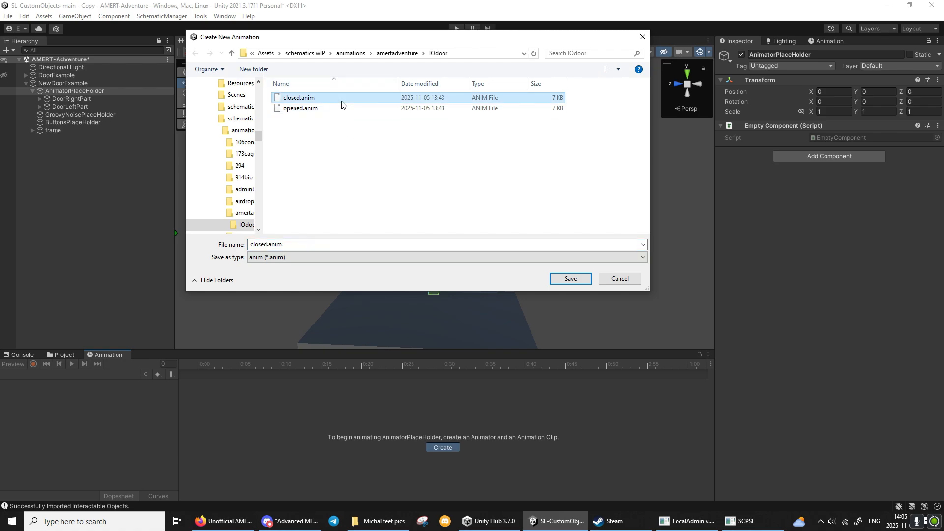
pyautogui.click(343, 109)
pyautogui.click(344, 99)
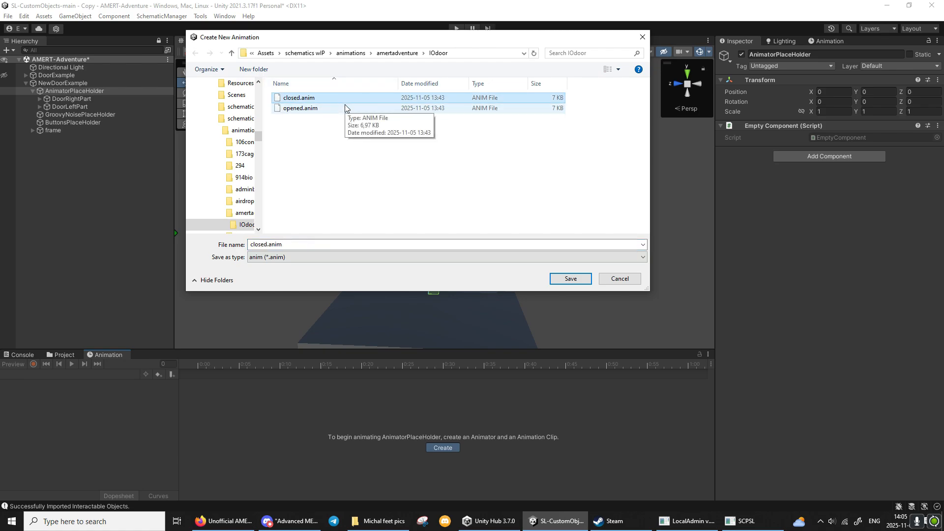
pyautogui.press('Delete')
pyautogui.click(343, 100)
pyautogui.press('Delete')
# Save the new animation clip in the IOdoor folder under the name closed
pyautogui.click(326, 243)
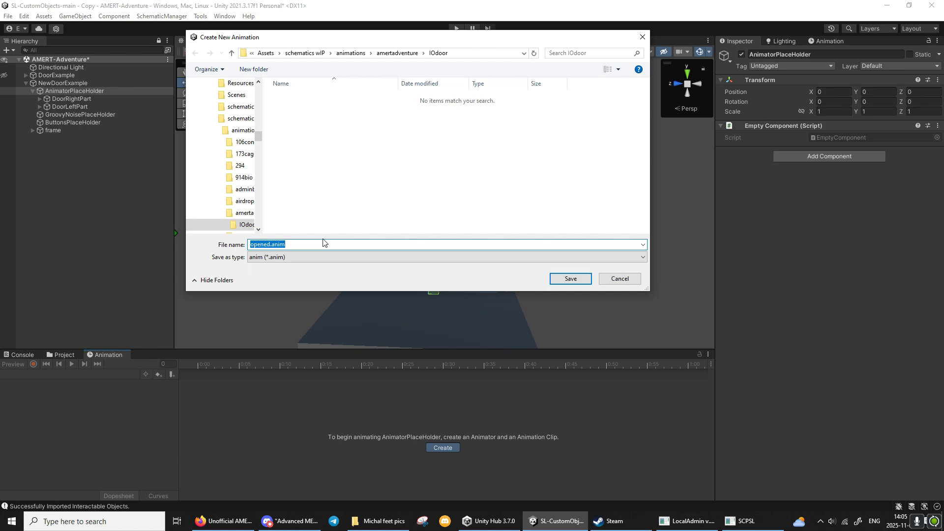
pyautogui.write('closed')
pyautogui.press('Return')
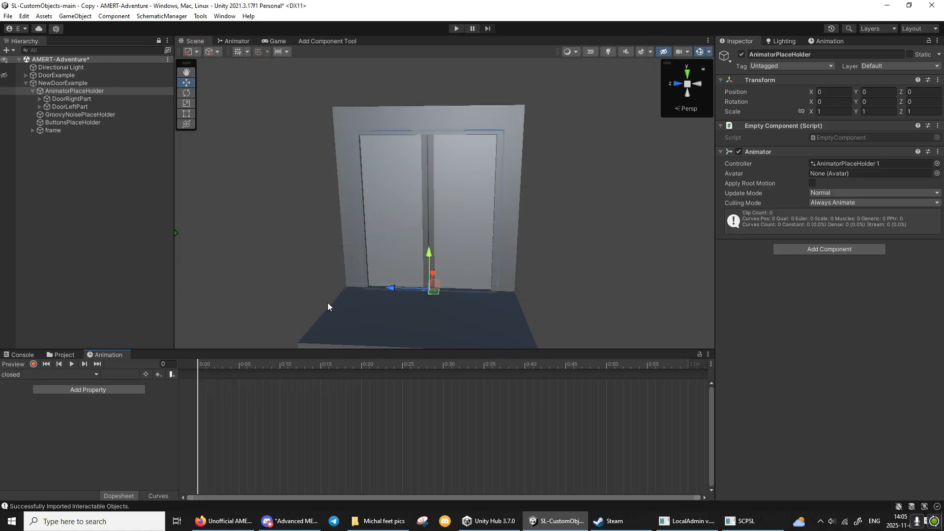
# Start recording keyframes in the closed clip and move the playhead to frame 60
pyautogui.click(33, 364)
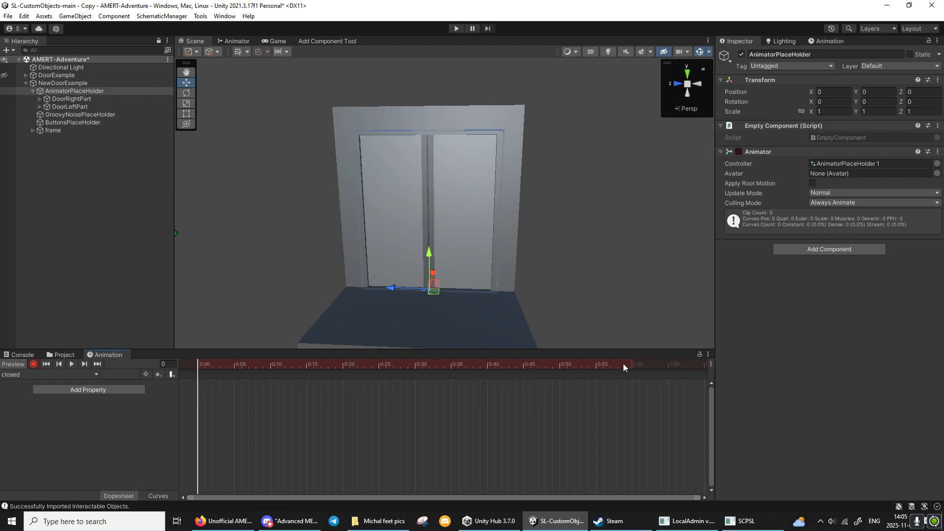
pyautogui.click(631, 366)
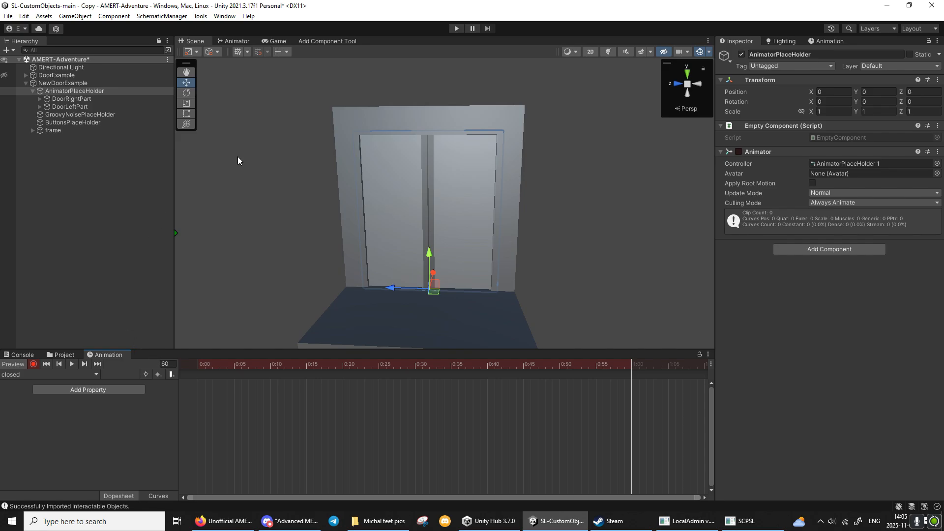
pyautogui.click(921, 92)
pyautogui.write('1')
pyautogui.press('BackSpace')
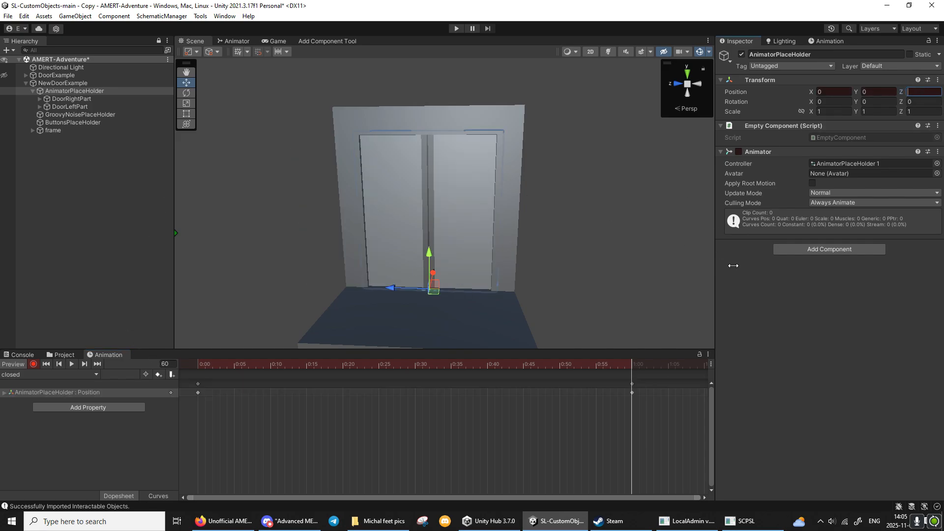
pyautogui.hotkey('ctrl', 'z')
# Key the positions of DoorRightPart and DoorLeftPart together at frame 60, keeping both at Z 0
pyautogui.click(72, 99)
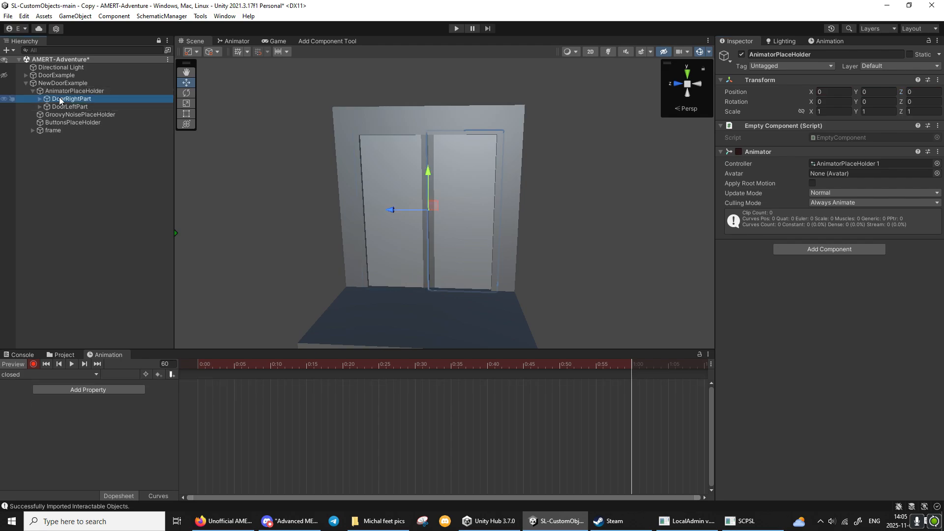
pyautogui.keyDown('shift'); pyautogui.click(70, 107); pyautogui.keyUp('shift')
pyautogui.write('1')
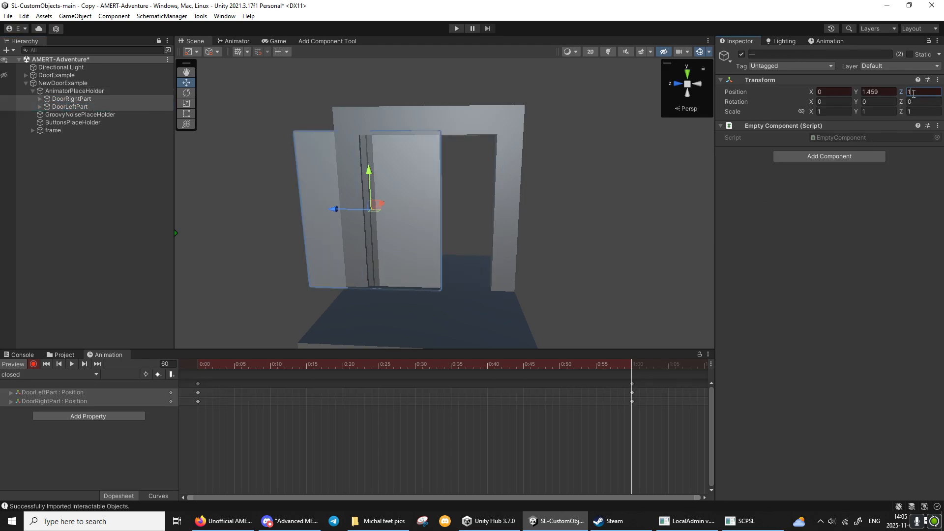
pyautogui.press('BackSpace')
# At frame 0 of the closed clip, set DoorRightPart's Z position to -0.9
pyautogui.moveTo(622, 368); pyautogui.dragTo(197, 366)
pyautogui.click(73, 99)
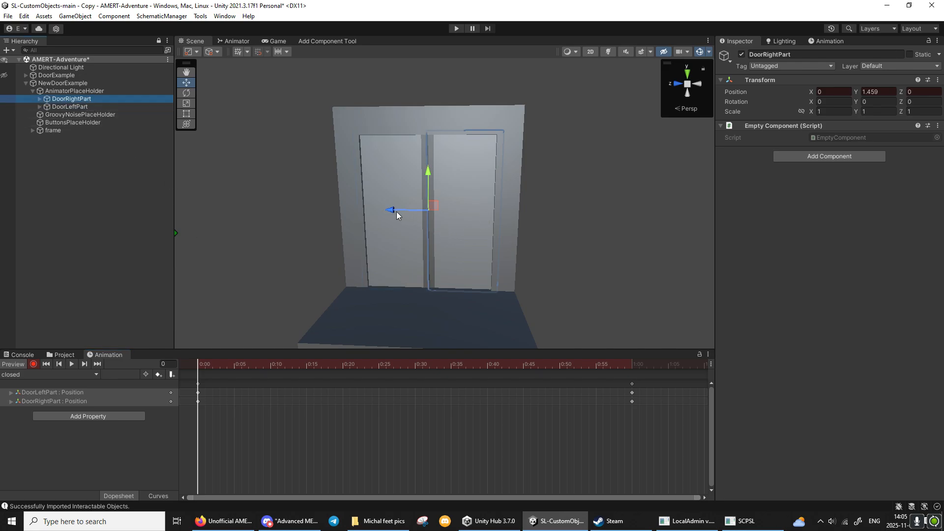
pyautogui.moveTo(389, 210); pyautogui.dragTo(446, 210)
pyautogui.moveTo(930, 95); pyautogui.dragTo(917, 96)
pyautogui.write('9')
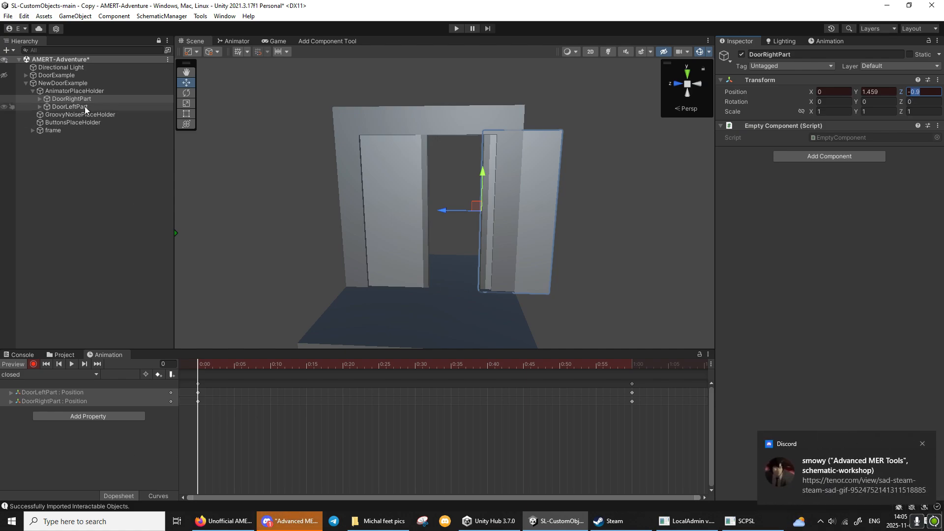
# Set DoorLeftPart's Z position to 0.9 at frame 0 of the closed clip
pyautogui.click(85, 106)
pyautogui.click(912, 92)
pyautogui.write('0.9')
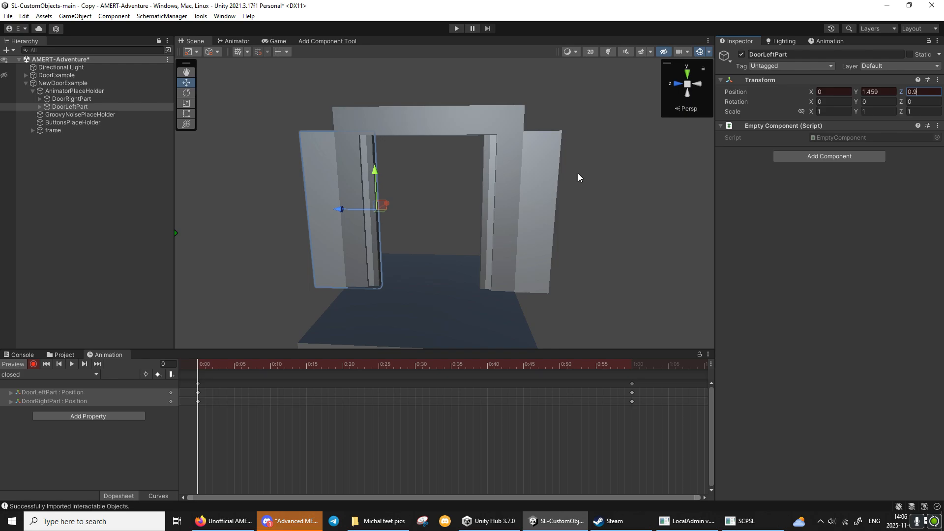
# Select and copy all door keyframes of the closed clip and play the animation as a preview
pyautogui.moveTo(577, 173); pyautogui.dragTo(571, 176, button='right')
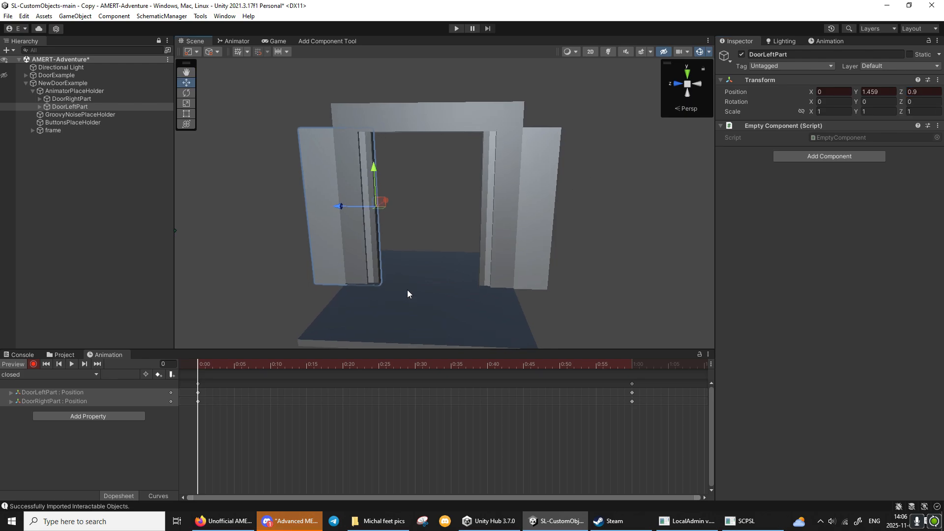
pyautogui.moveTo(638, 442); pyautogui.dragTo(59, 378)
pyautogui.click(72, 363)
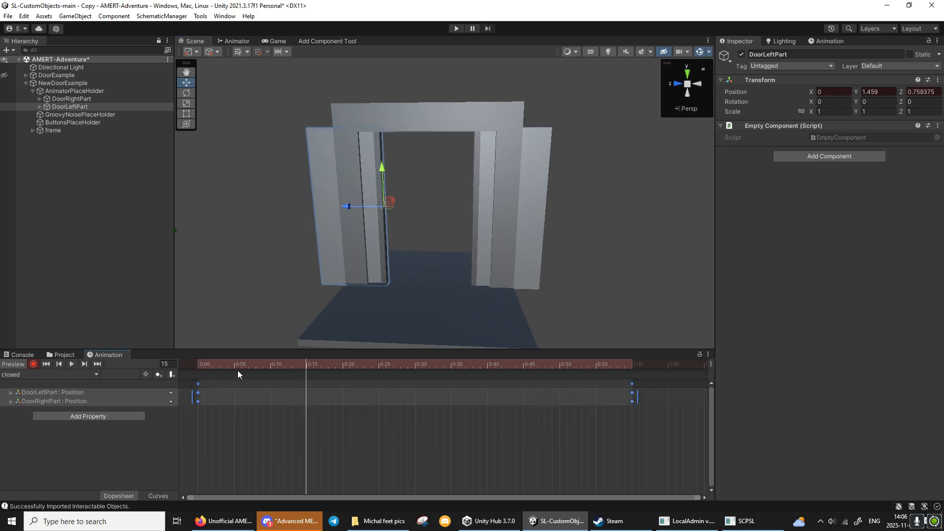
# Create a second animation clip named opened in the same IOdoor folder
pyautogui.click(70, 376)
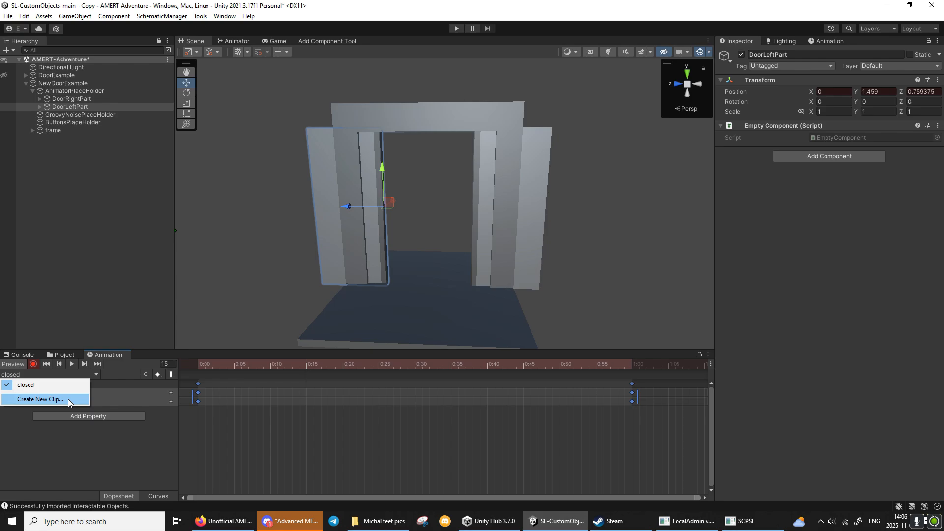
pyautogui.click(64, 399)
pyautogui.write('ope')
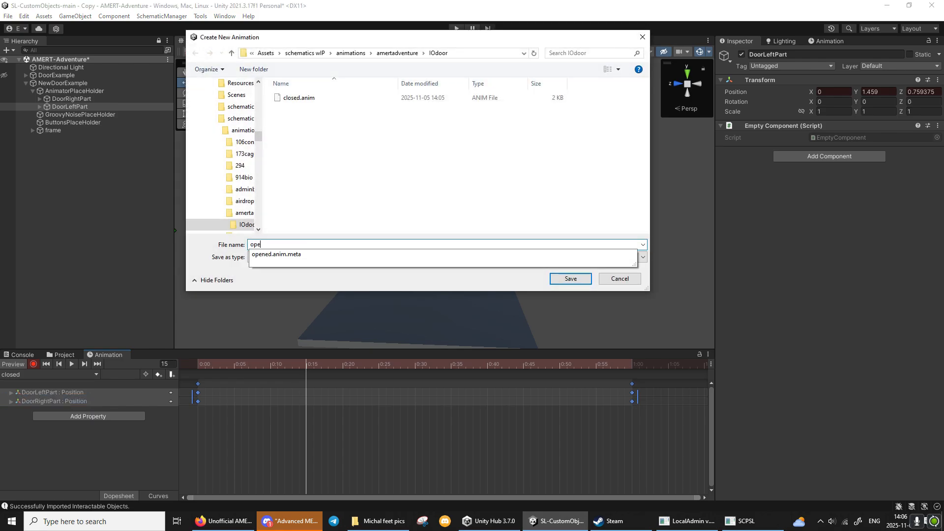
pyautogui.write('ned')
pyautogui.press('Return')
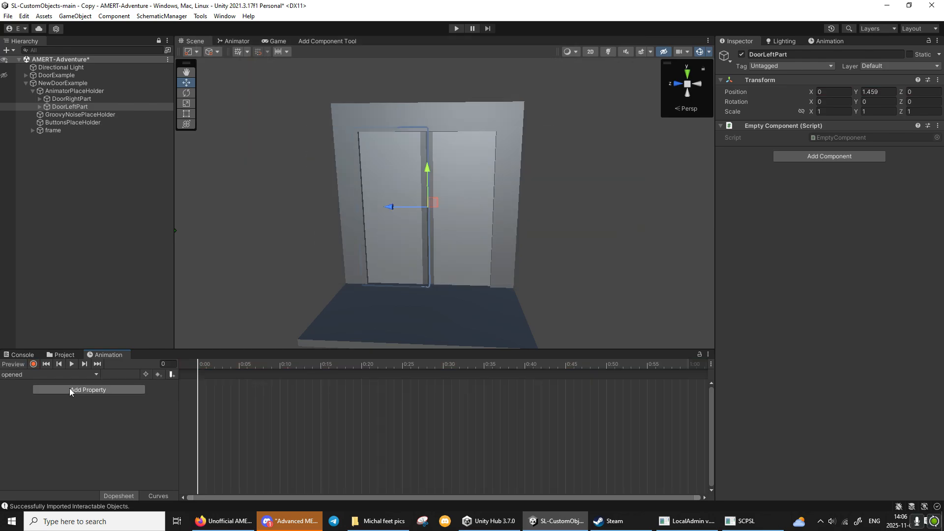
# Paste the door keyframes into the opened clip, reverse their order between frames 0 and 60, and preview the result
pyautogui.hotkey('ctrl', 'v')
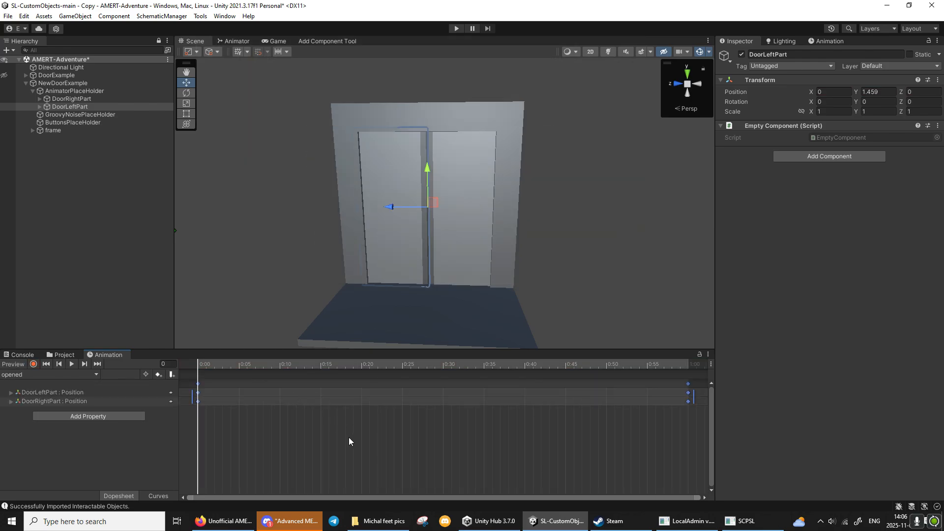
pyautogui.scroll(-5, 349, 437)
pyautogui.moveTo(228, 396); pyautogui.dragTo(459, 382)
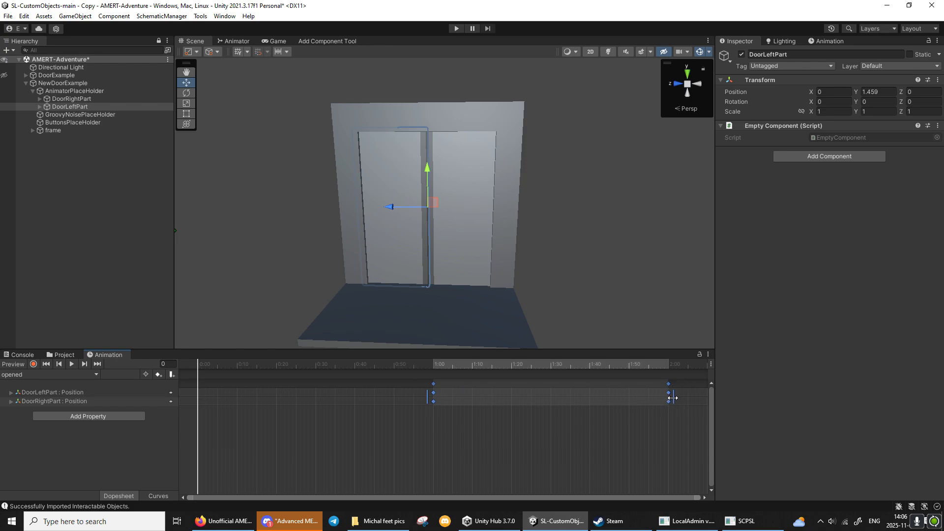
pyautogui.moveTo(673, 397); pyautogui.dragTo(193, 391)
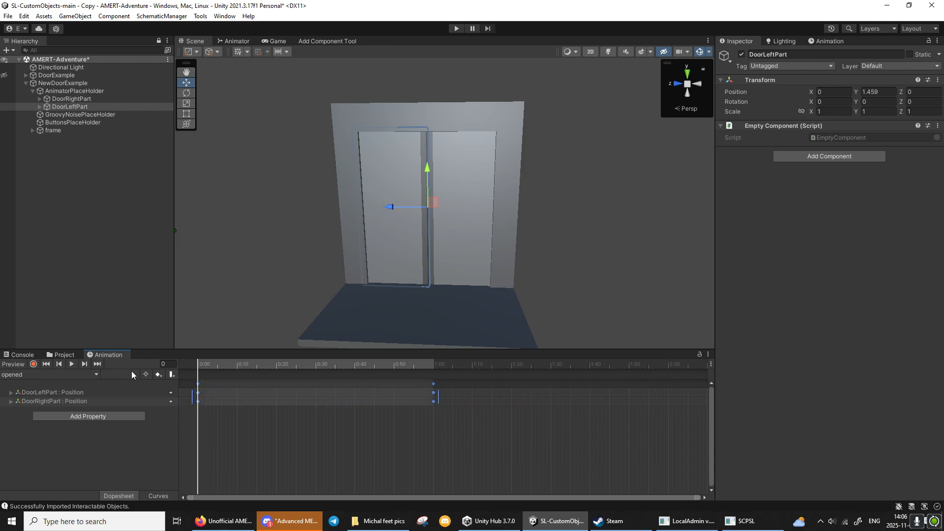
pyautogui.click(72, 363)
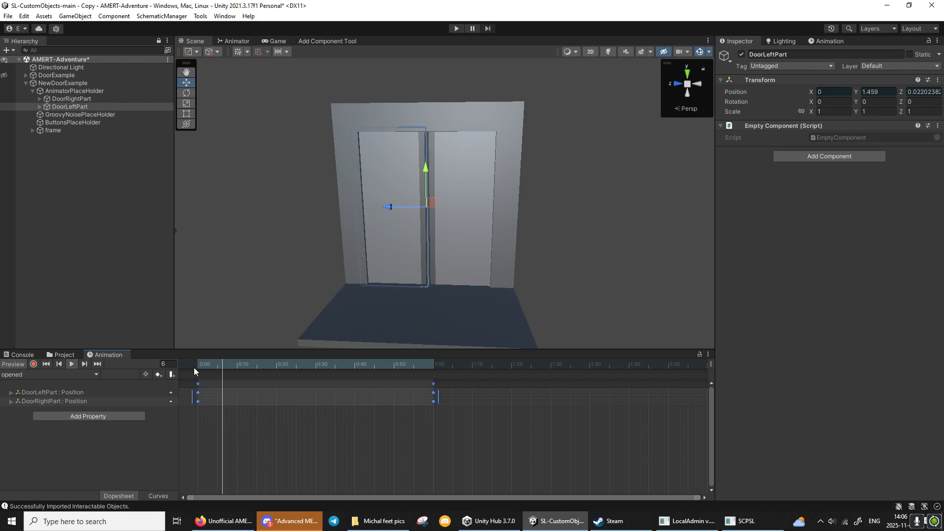
pyautogui.click(75, 365)
# Open AnimatorPlaceHolder's animator controller and turn off Loop Time for both the opened and closed clips
pyautogui.click(54, 99)
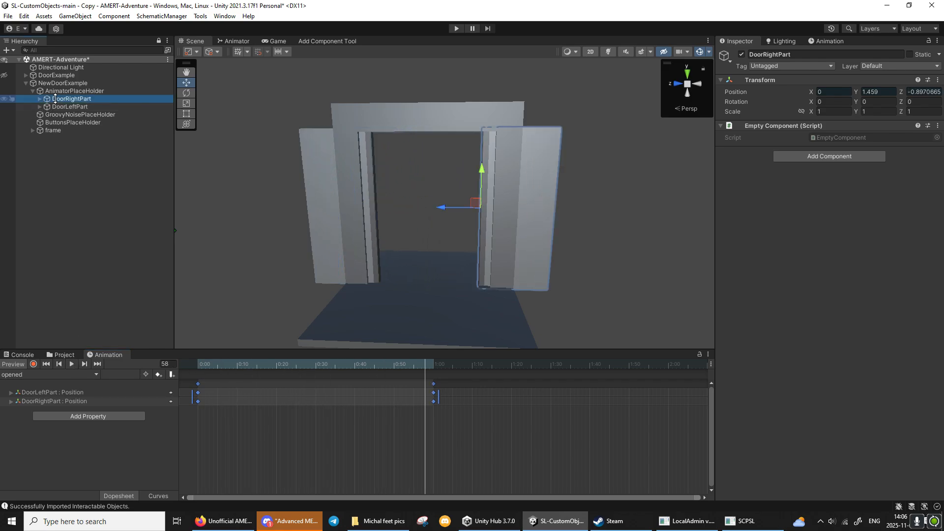
pyautogui.click(64, 91)
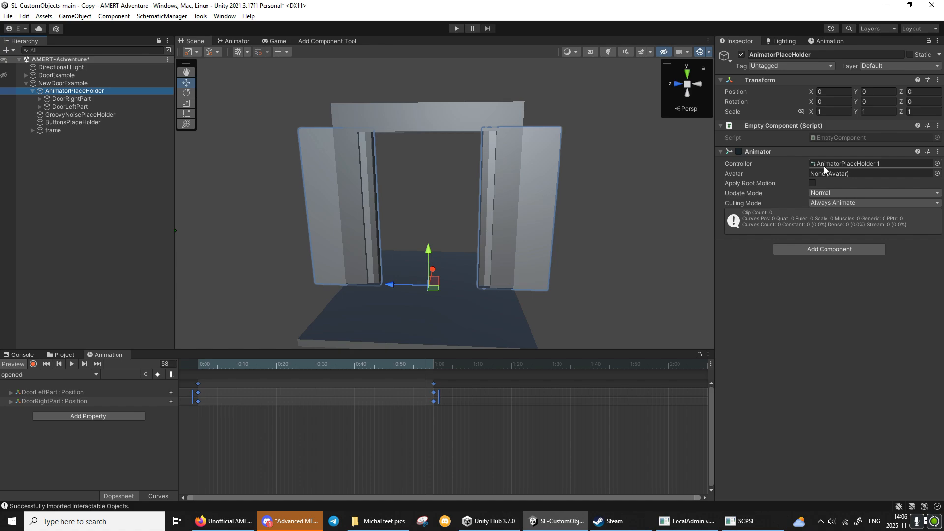
pyautogui.doubleClick(833, 164)
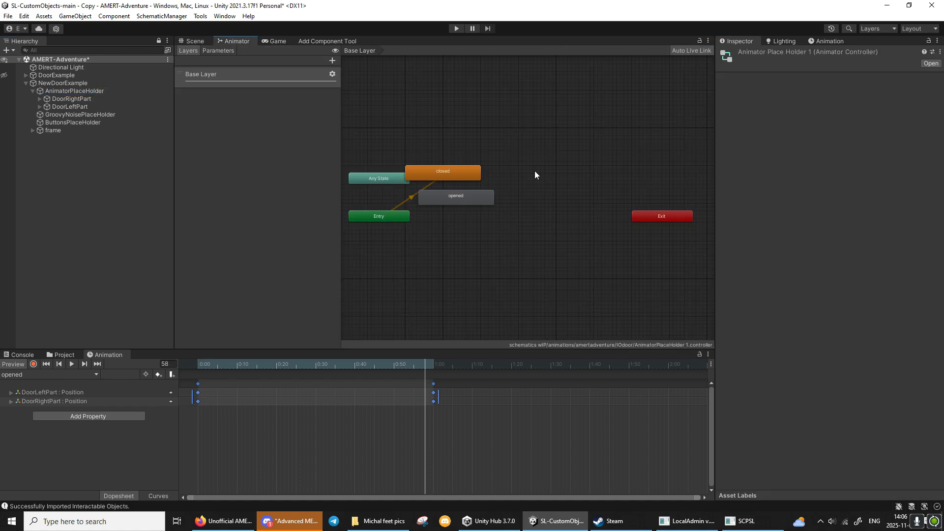
pyautogui.doubleClick(459, 174)
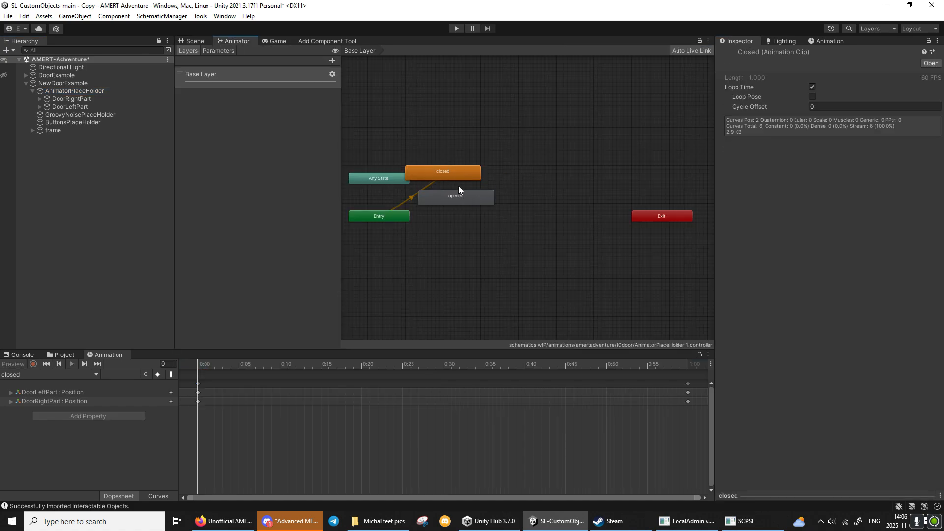
pyautogui.doubleClick(457, 196)
pyautogui.click(812, 87)
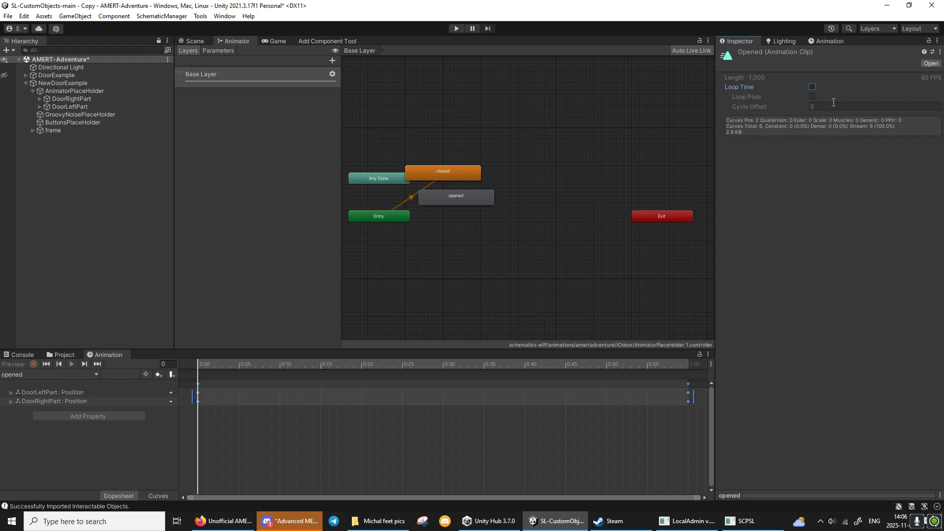
pyautogui.click(458, 175)
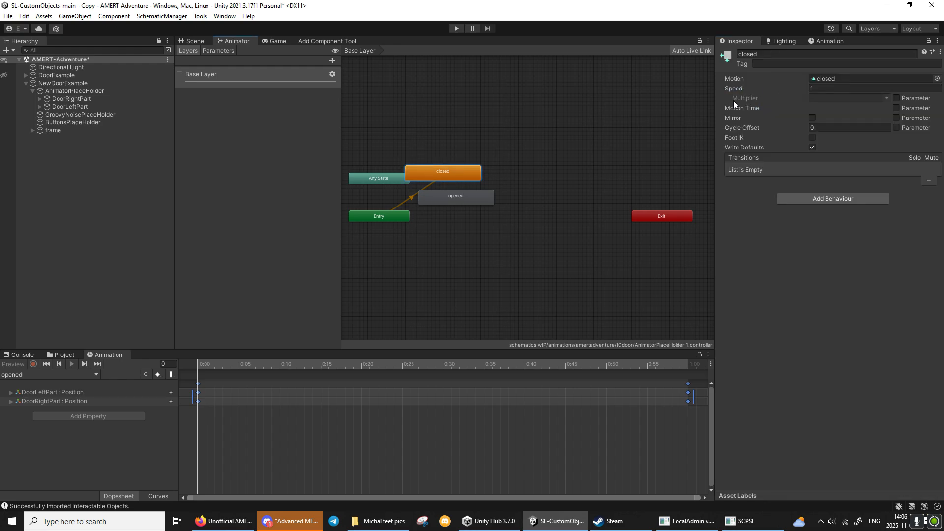
pyautogui.doubleClick(453, 176)
pyautogui.click(812, 87)
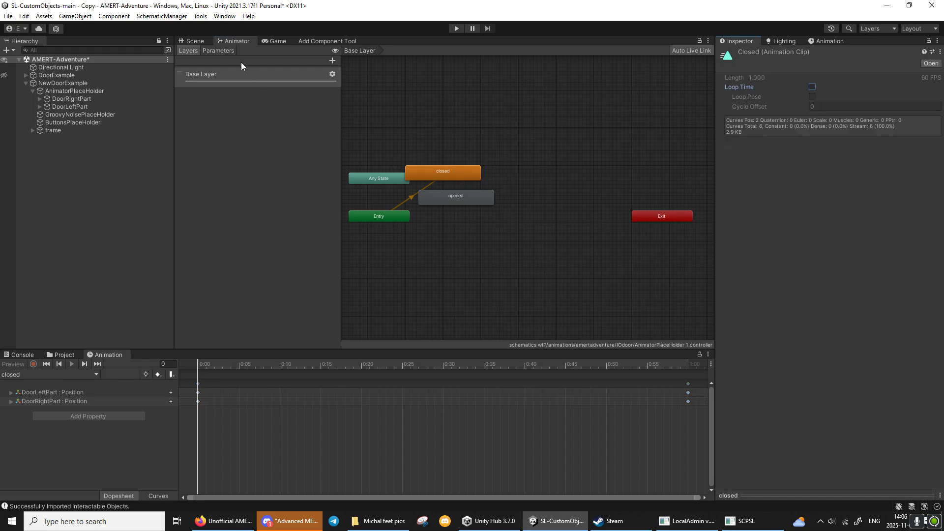
# Return to the Scene view and create an empty child object under ButtonsPlaceHolder
pyautogui.click(194, 41)
pyautogui.keyDown('alt'); pyautogui.moveTo(383, 151); pyautogui.dragTo(388, 148); pyautogui.keyUp('alt')
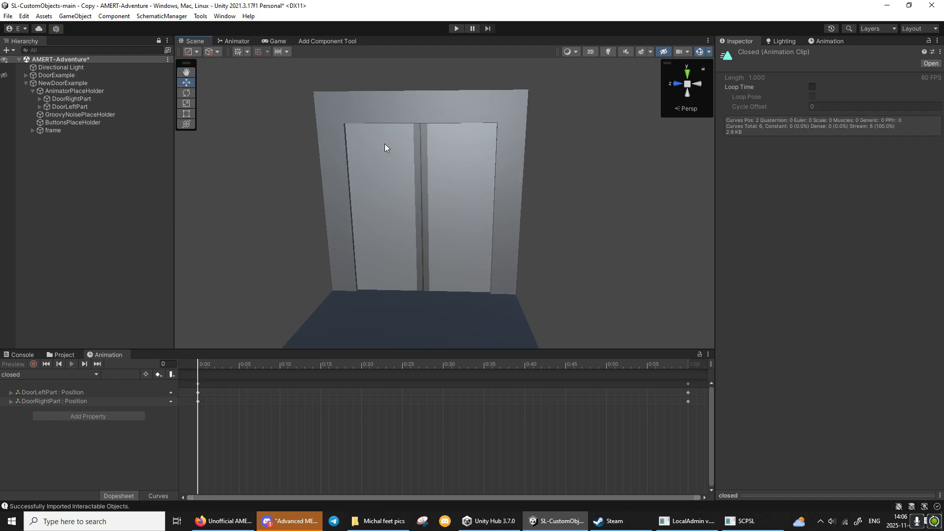
pyautogui.click(52, 121)
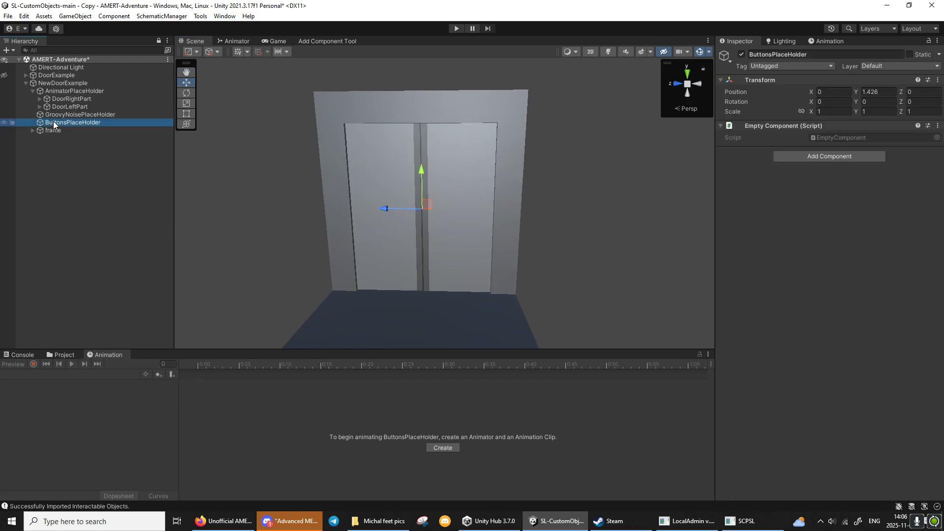
pyautogui.rightClick(90, 123)
pyautogui.click(136, 252)
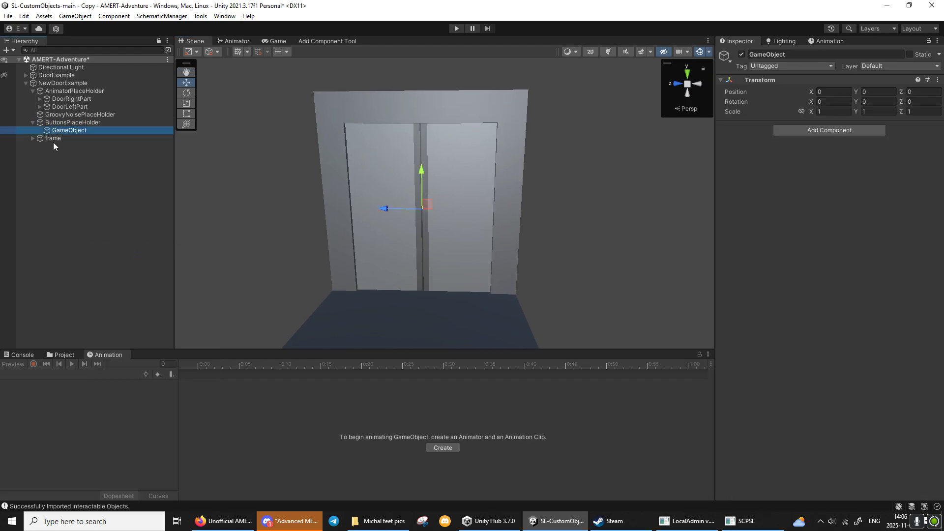
# Add an Interactable Object component to the empty object under ButtonsPlaceHolder
pyautogui.click(796, 128)
pyautogui.write('inte')
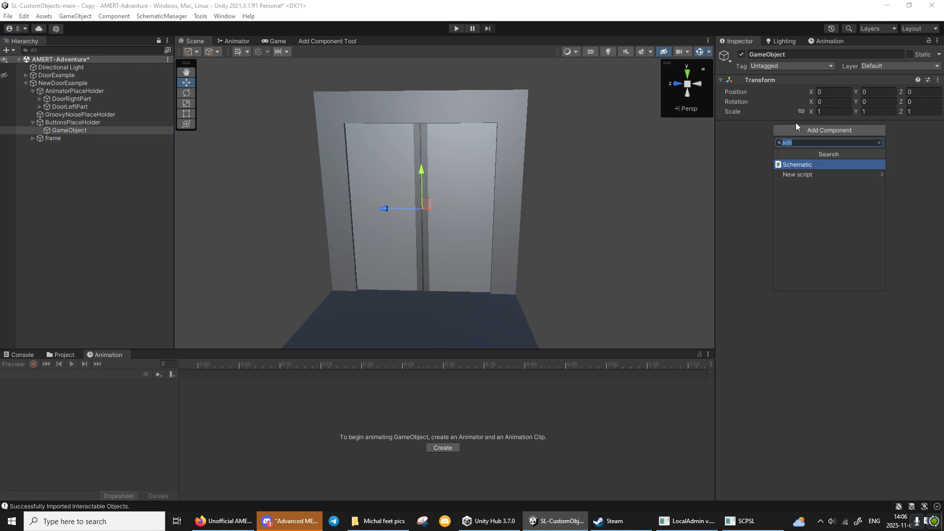
pyautogui.press('Down')
pyautogui.press('Down')
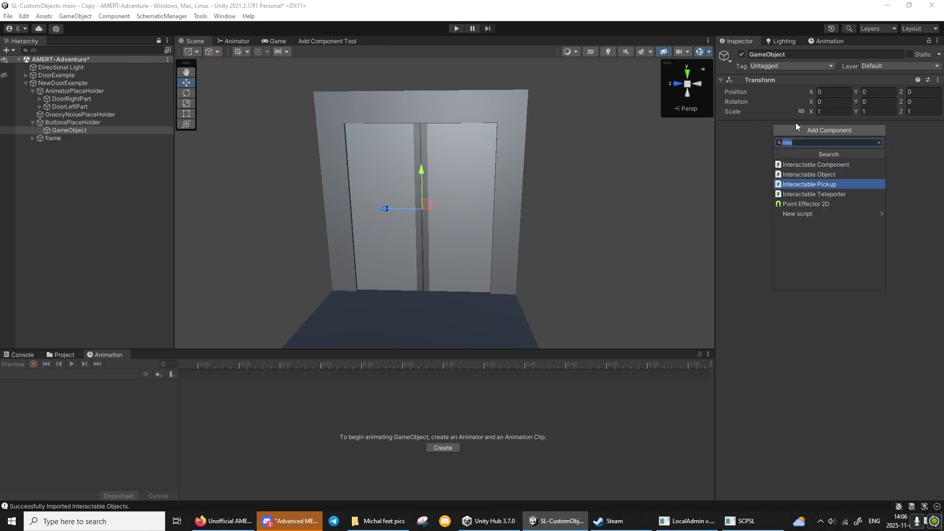
pyautogui.press('Up')
pyautogui.press('Return')
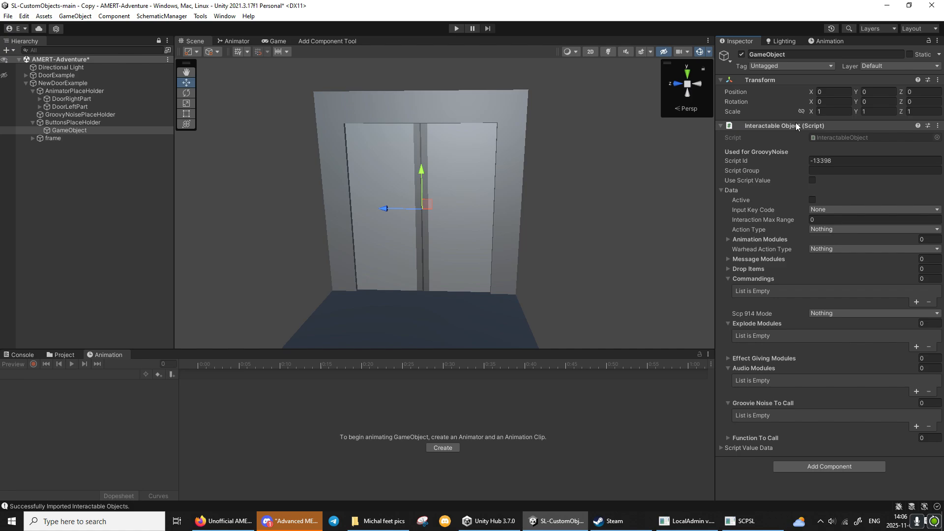
# Create a MER Blocks primitive cube as a child of the GameObject under ButtonsPlaceHolder
pyautogui.click(64, 131)
pyautogui.rightClick(63, 128)
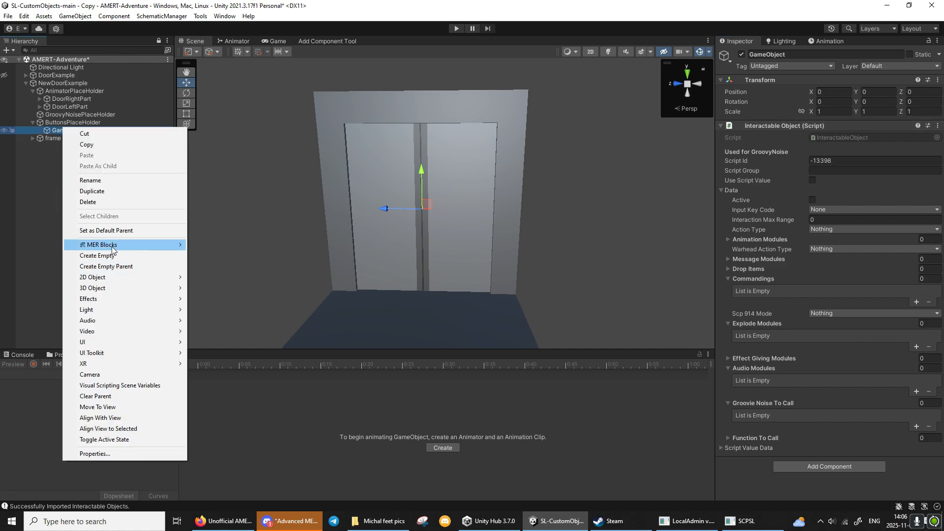
pyautogui.moveTo(119, 246)
pyautogui.moveTo(206, 257)
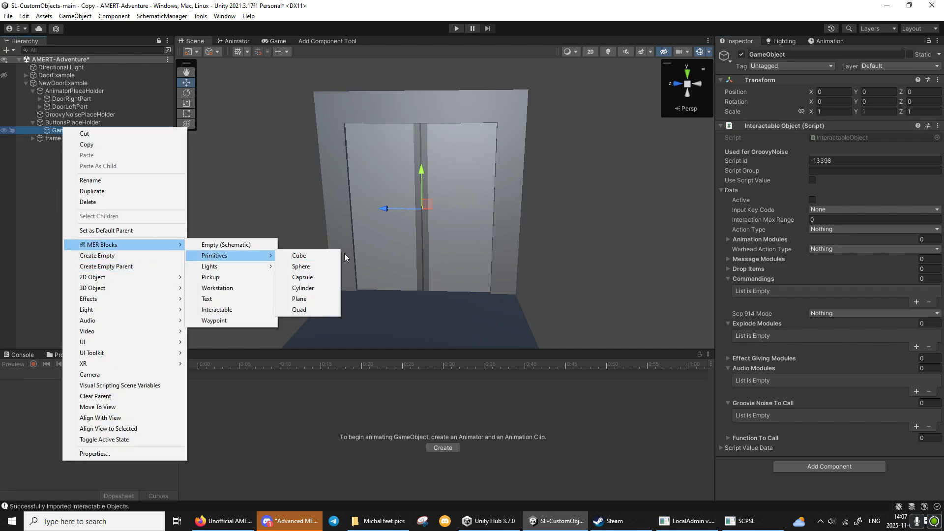
pyautogui.click(346, 256)
# Scale the cube to 0.3 on all axes and place it on the frame beside the right door at about Z -1.307
pyautogui.moveTo(409, 212); pyautogui.dragTo(499, 210)
pyautogui.click(835, 112)
pyautogui.write('.3')
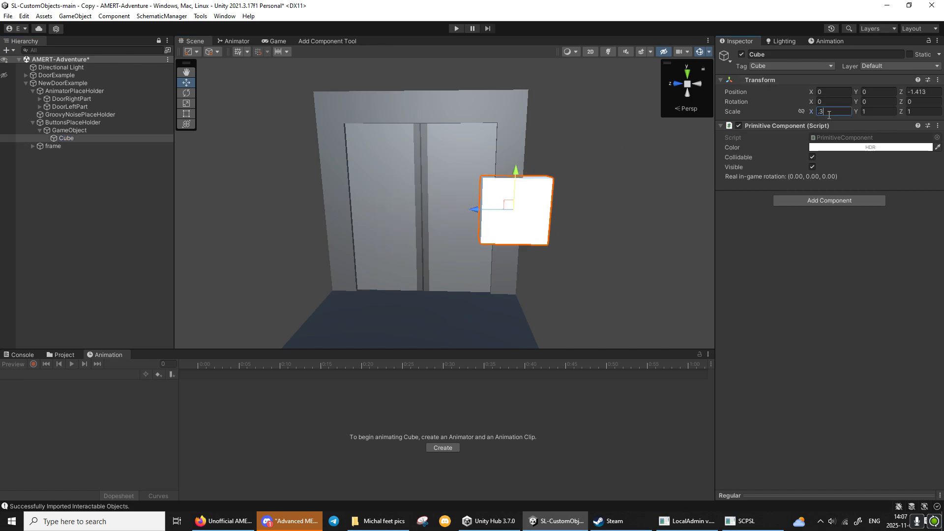
pyautogui.press('Return')
pyautogui.moveTo(480, 210); pyautogui.dragTo(473, 213)
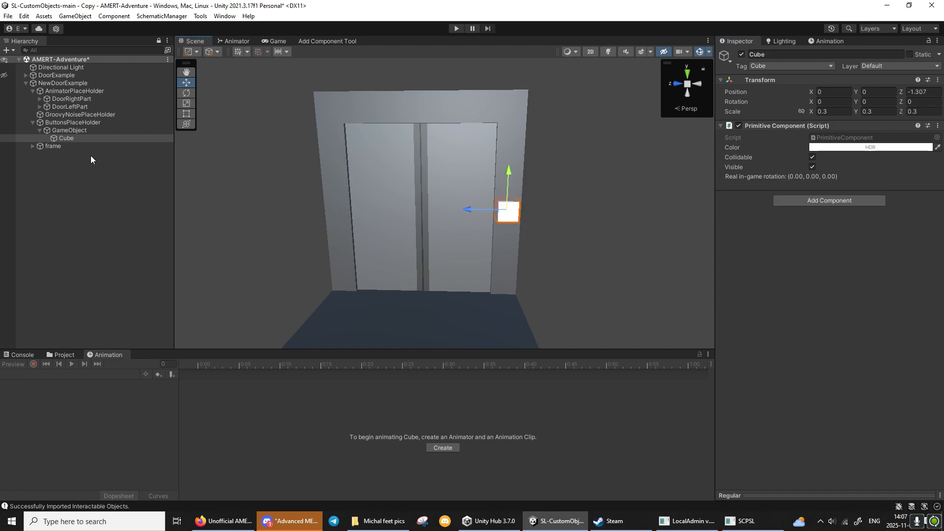
# Set the Script Group of the cube's parent GameObject to closed and mark its interactable data as Active
pyautogui.click(79, 130)
pyautogui.click(858, 169)
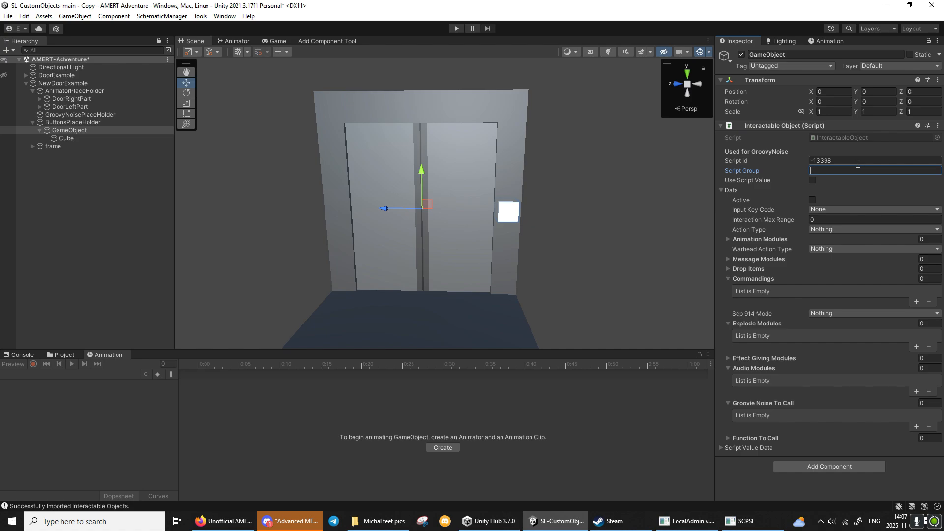
pyautogui.write('closed')
pyautogui.click(812, 200)
pyautogui.click(830, 209)
pyautogui.press('e')
pyautogui.press('e')
pyautogui.press('e')
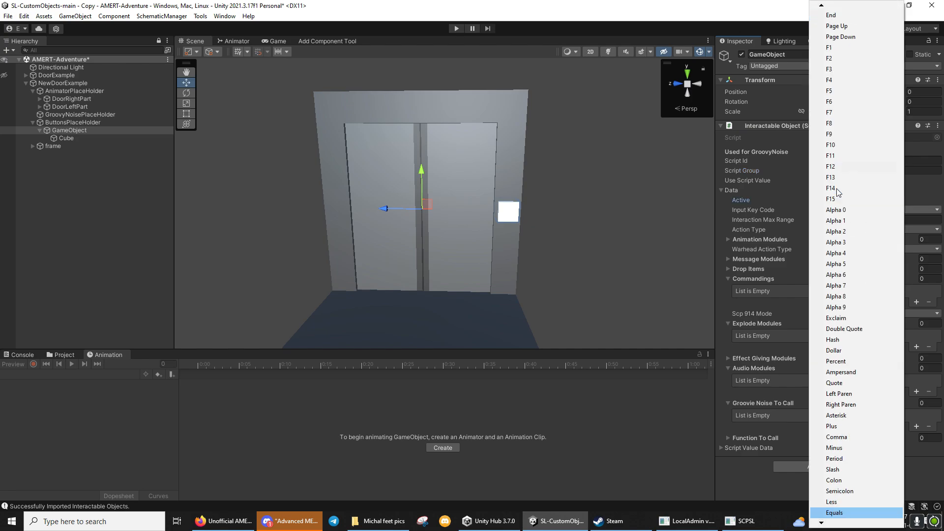
pyautogui.press('e')
pyautogui.click(836, 189)
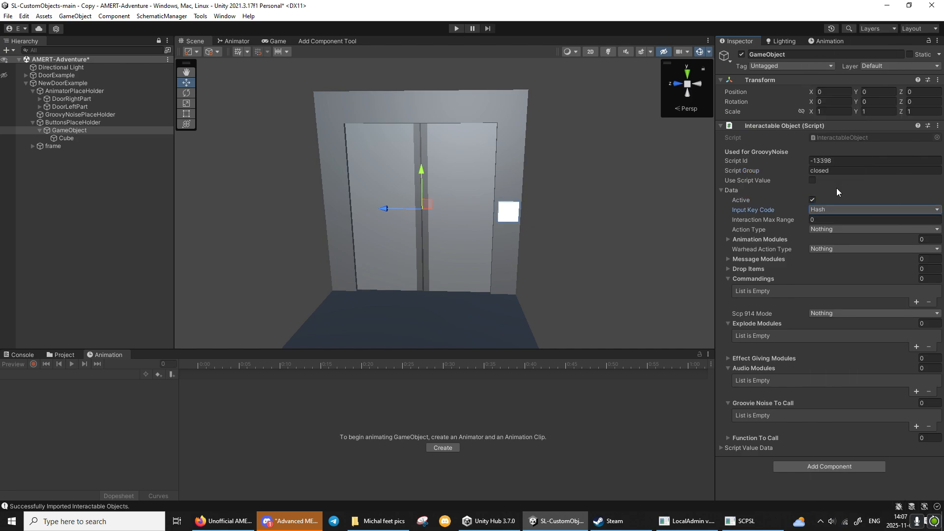
# Set the interactable's Input Key Code to E and its Interaction Max Range to 4
pyautogui.click(835, 209)
pyautogui.press('e')
pyautogui.press('e')
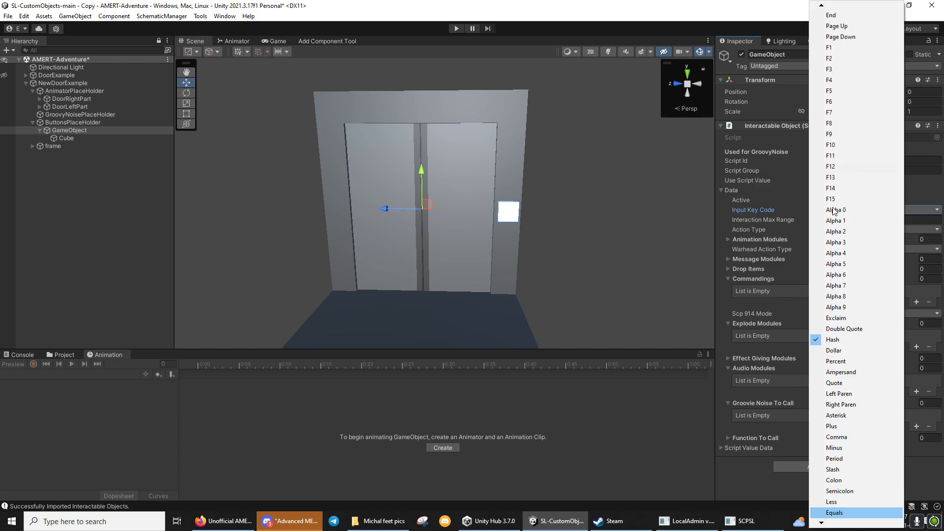
pyautogui.press('e')
pyautogui.press('Return')
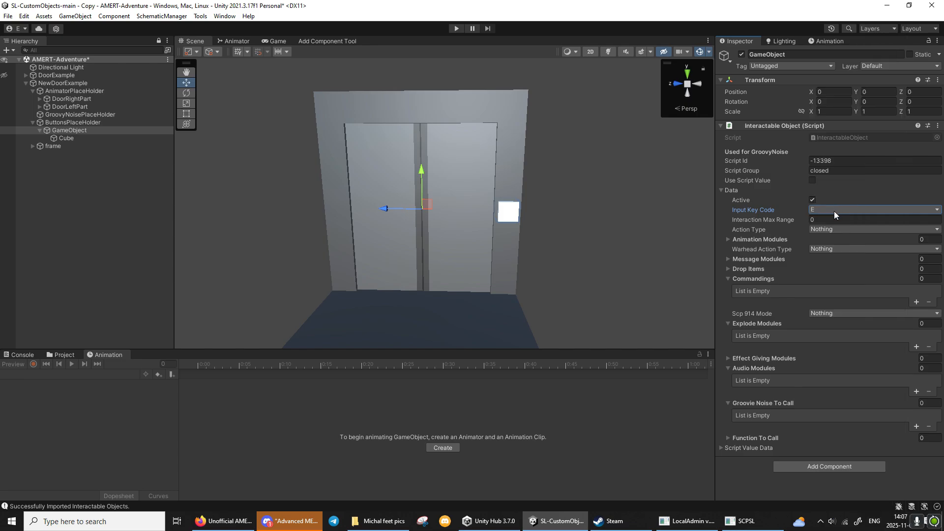
pyautogui.click(830, 219)
pyautogui.write('4')
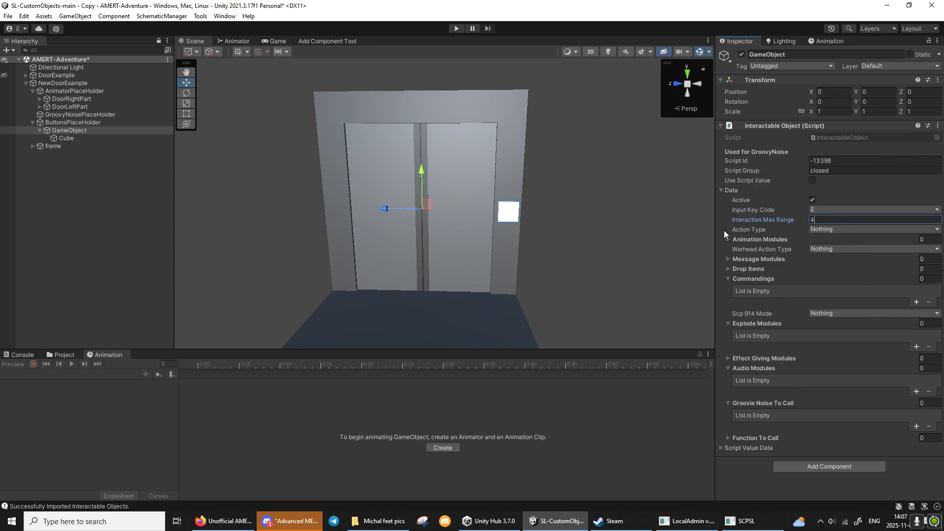
# Enable both Play Animation and Call Groovie Noise as the interactable's Action Type
pyautogui.click(850, 229)
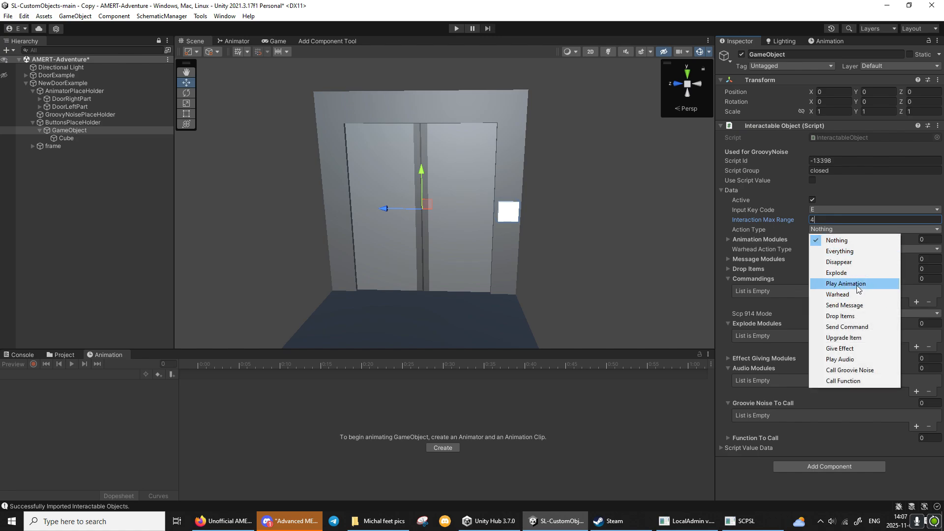
pyautogui.click(851, 284)
pyautogui.click(848, 229)
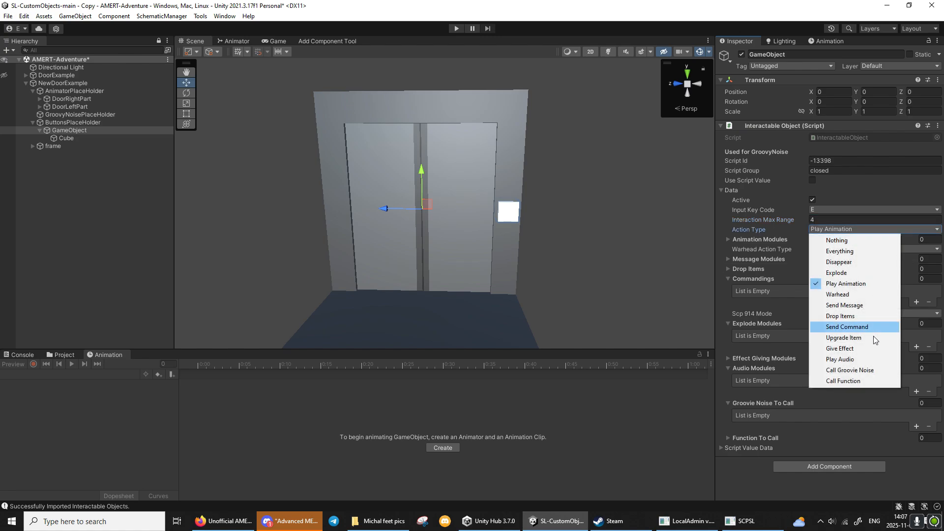
pyautogui.click(860, 370)
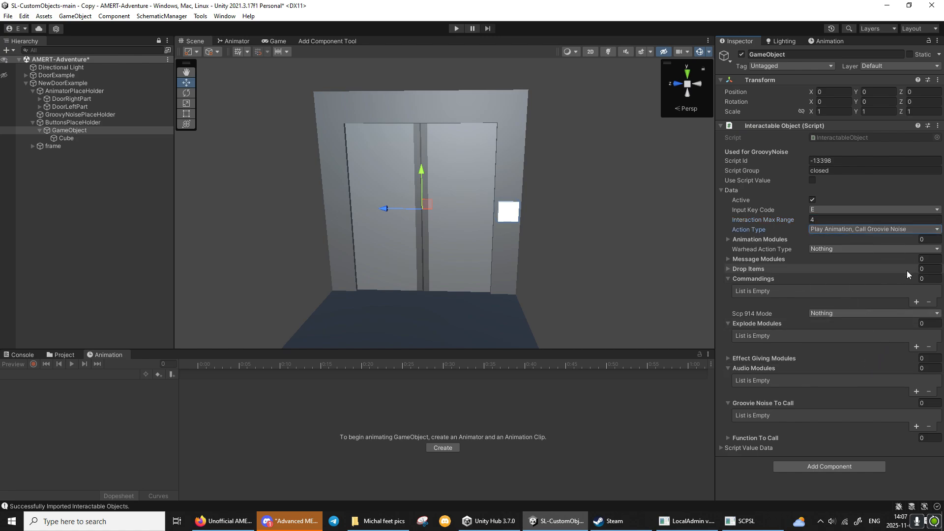
# Add an animation module with AnimatorPlaceHolder as Animator, opened as Animation Name, and Force Execute enabled
pyautogui.click(877, 241)
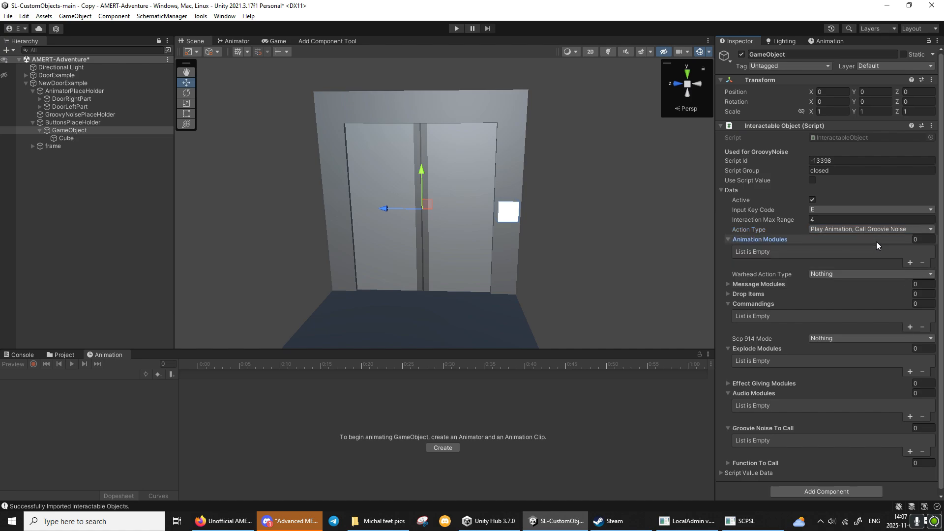
pyautogui.click(910, 263)
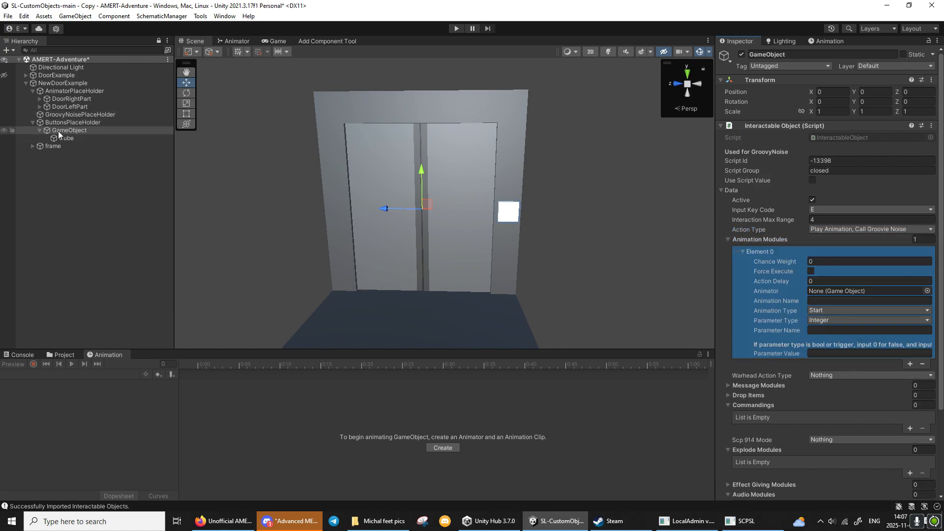
pyautogui.moveTo(63, 92); pyautogui.dragTo(824, 292)
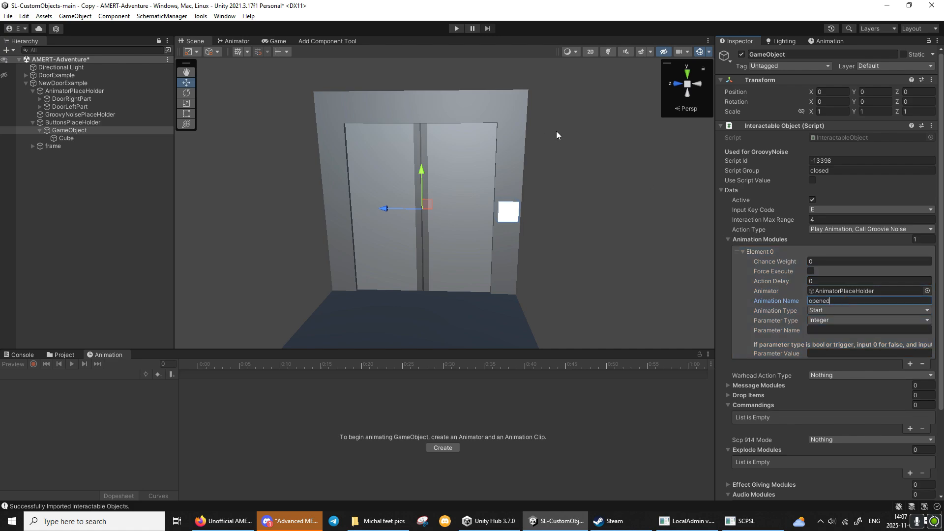
pyautogui.click(810, 271)
# Add a Groovie Noise To Call entry with noise group switch1 and Force Execute enabled
pyautogui.scroll(-4, 831, 246)
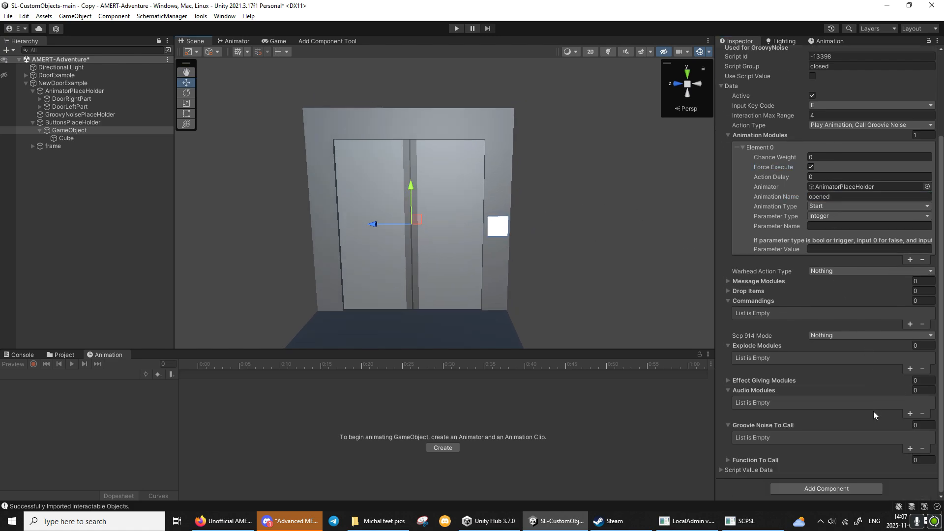
pyautogui.click(910, 448)
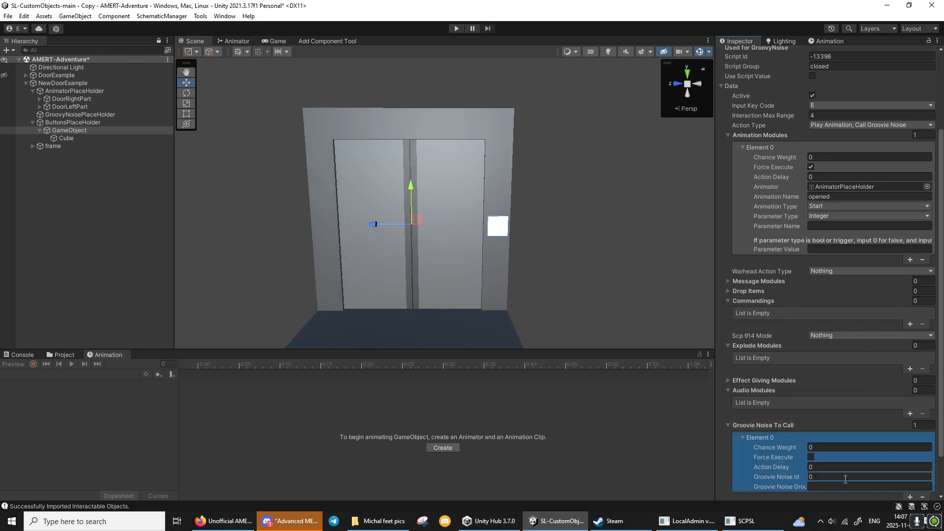
pyautogui.click(830, 487)
pyautogui.write('switch1')
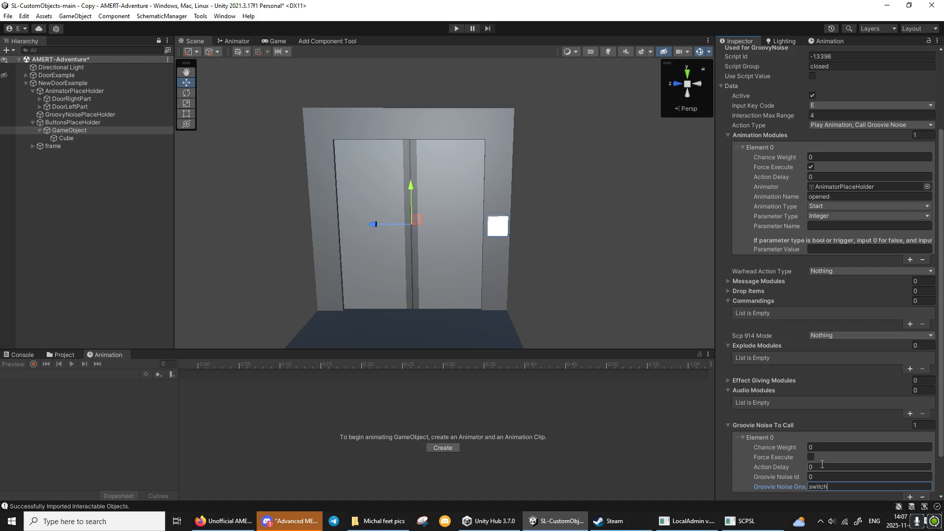
pyautogui.click(811, 457)
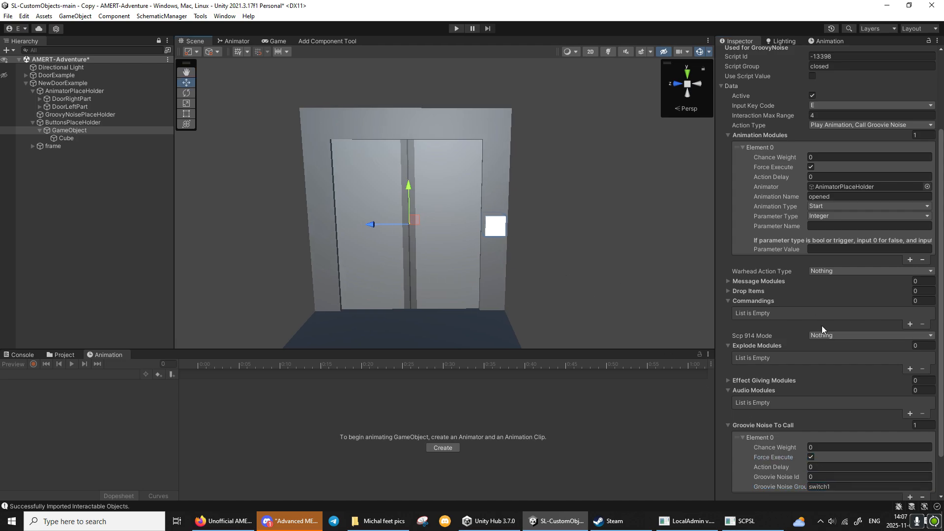
# Copy the configured Interactable Object component and paste it as a new component on the same object
pyautogui.scroll(-1, 821, 325)
pyautogui.scroll(3, 824, 329)
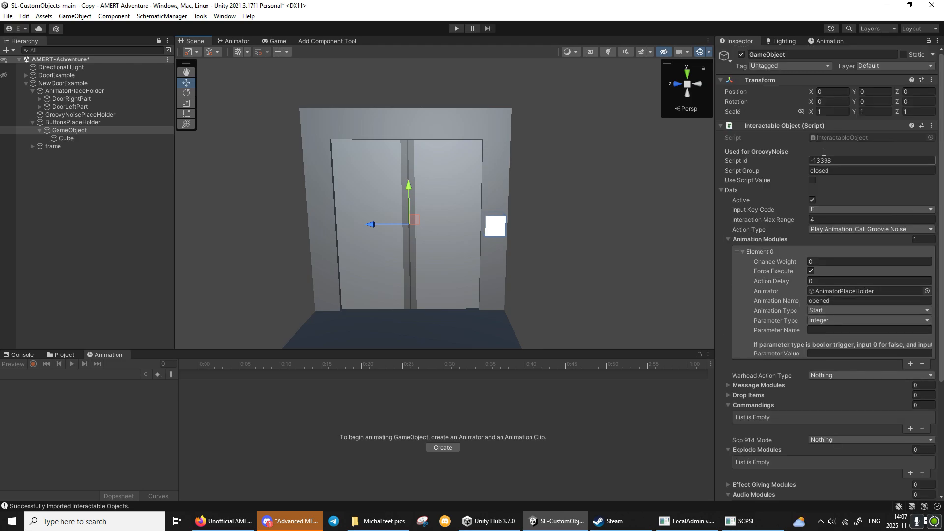
pyautogui.rightClick(827, 127)
pyautogui.click(874, 182)
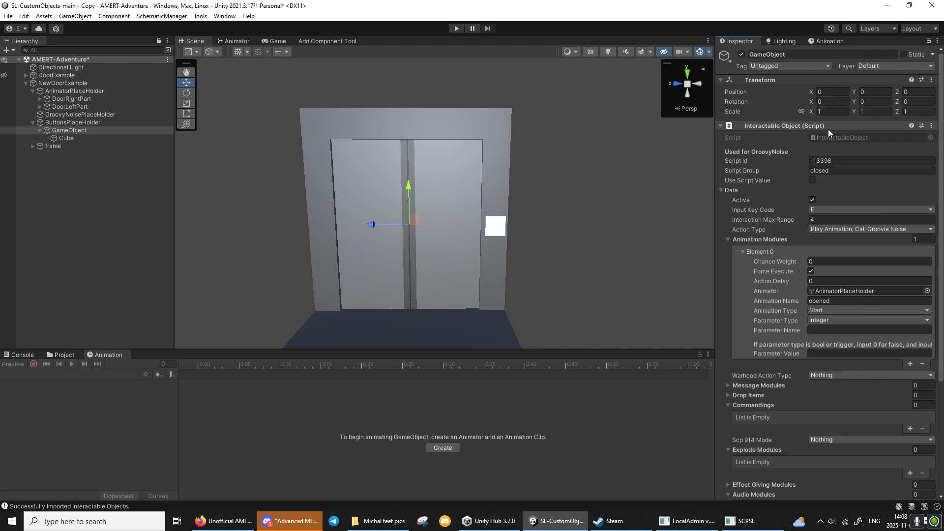
pyautogui.click(833, 127)
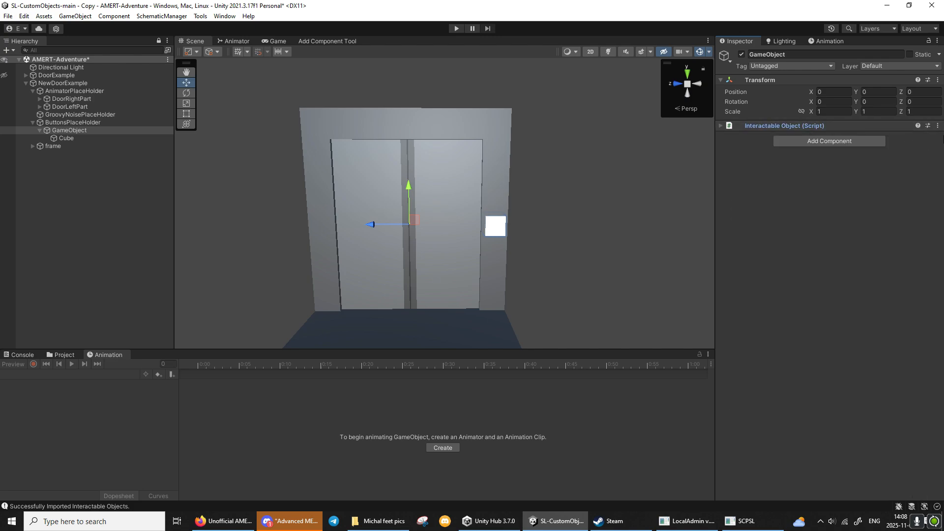
pyautogui.click(938, 126)
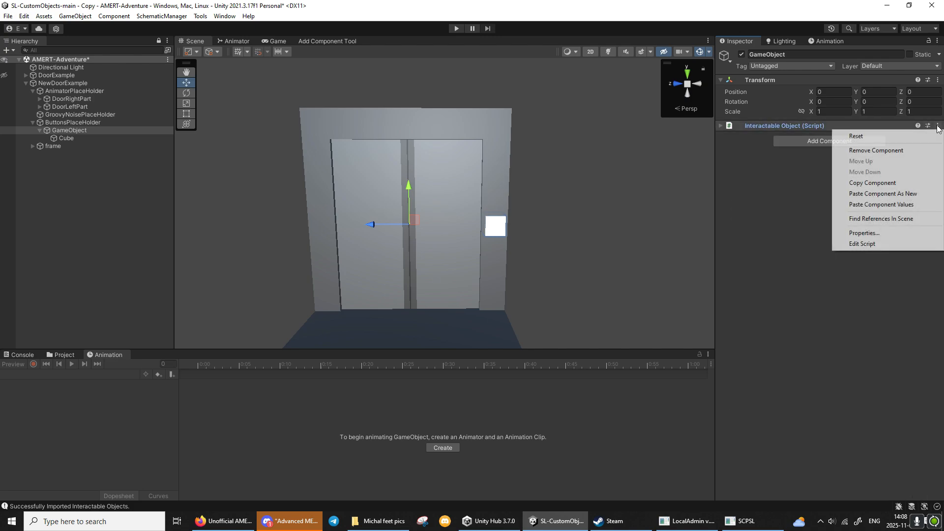
pyautogui.click(885, 193)
# In the second Interactable Object component, set Script Group to opened and Animation Name to closed
pyautogui.click(795, 137)
pyautogui.click(841, 181)
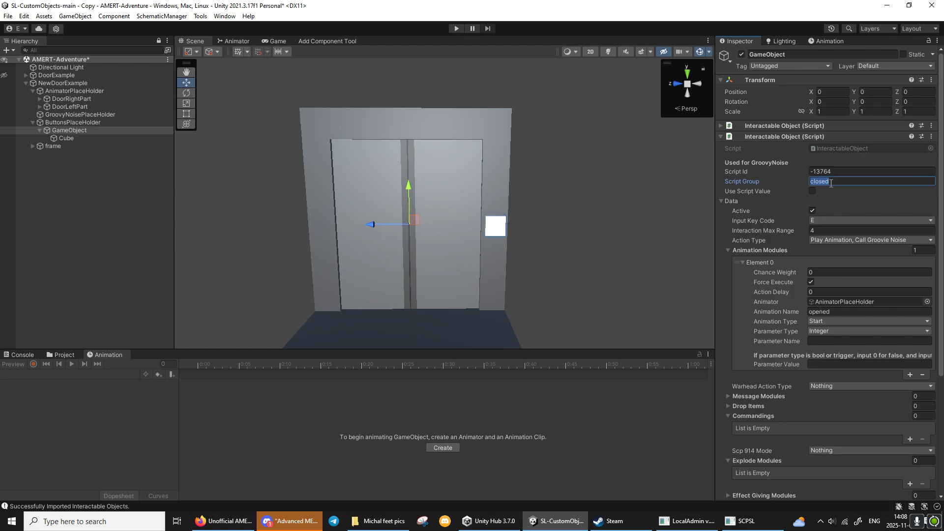
pyautogui.write('ned')
pyautogui.click(829, 312)
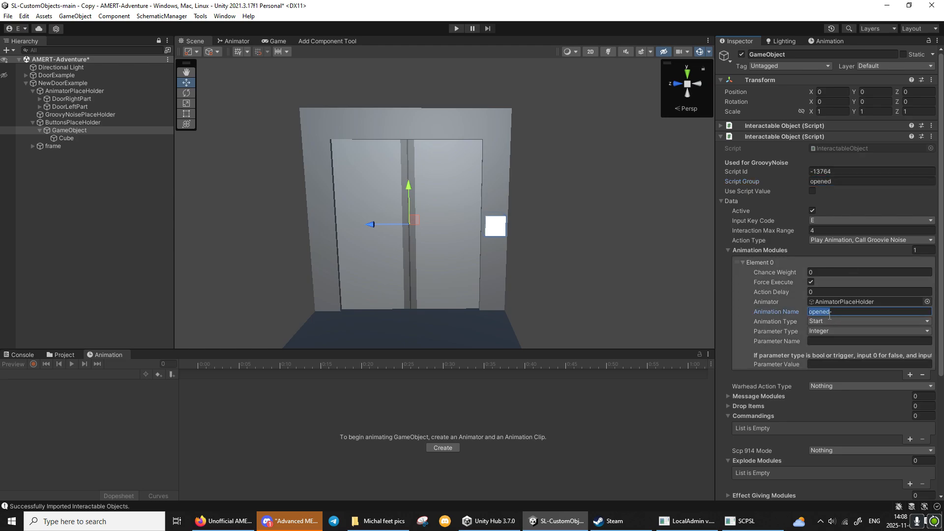
pyautogui.write('closed')
pyautogui.press('Return')
# Change the second component's Groovie Noise group to switch2
pyautogui.scroll(-5, 837, 294)
pyautogui.click(831, 436)
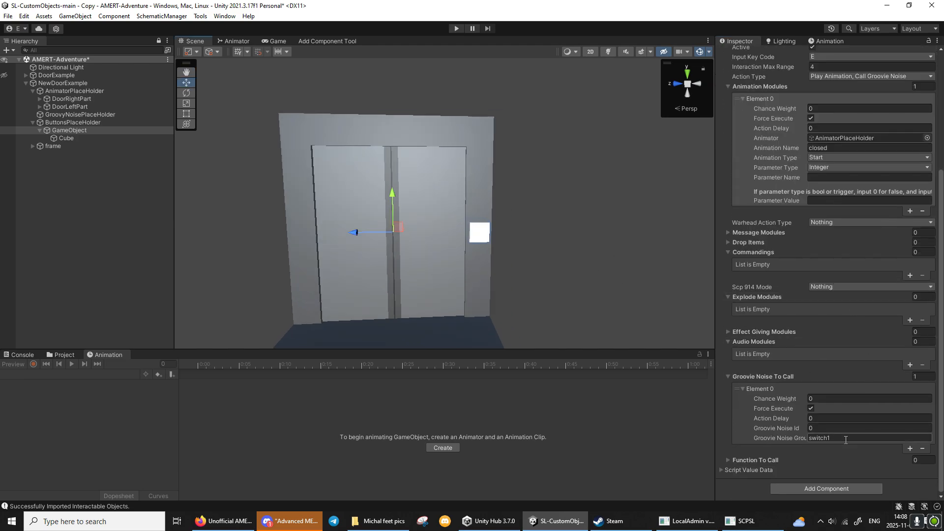
pyautogui.press('BackSpace')
pyautogui.write('2')
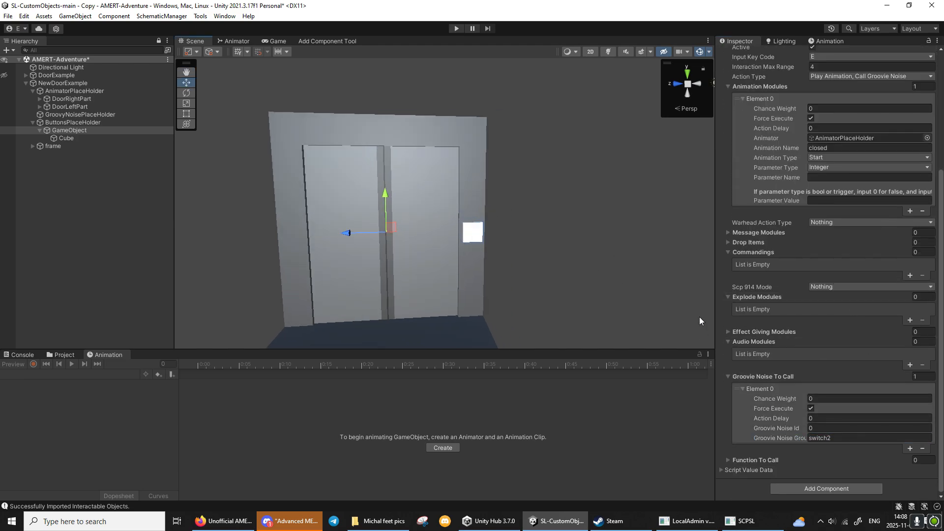
pyautogui.scroll(5, 803, 352)
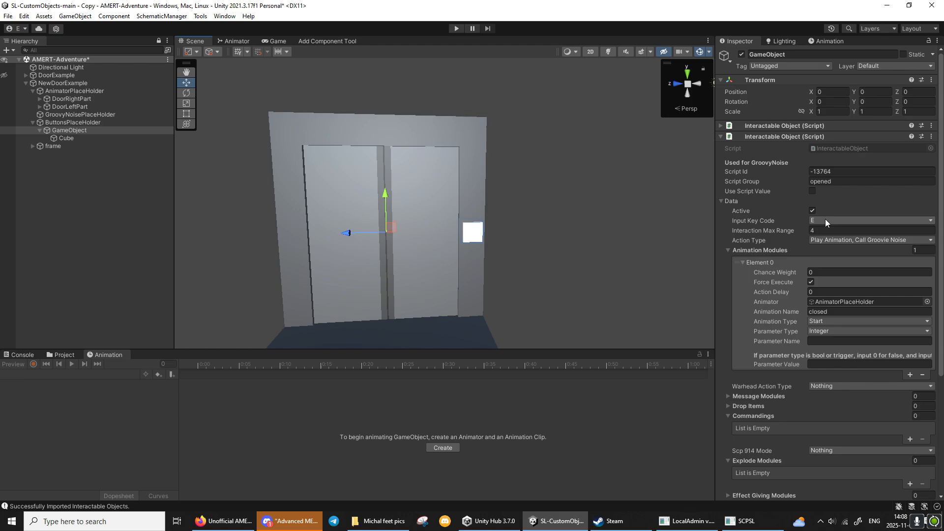
# Create an empty child under GroovyNoisePlaceHolder and add a Groovy Noise component to it
pyautogui.rightClick(63, 114)
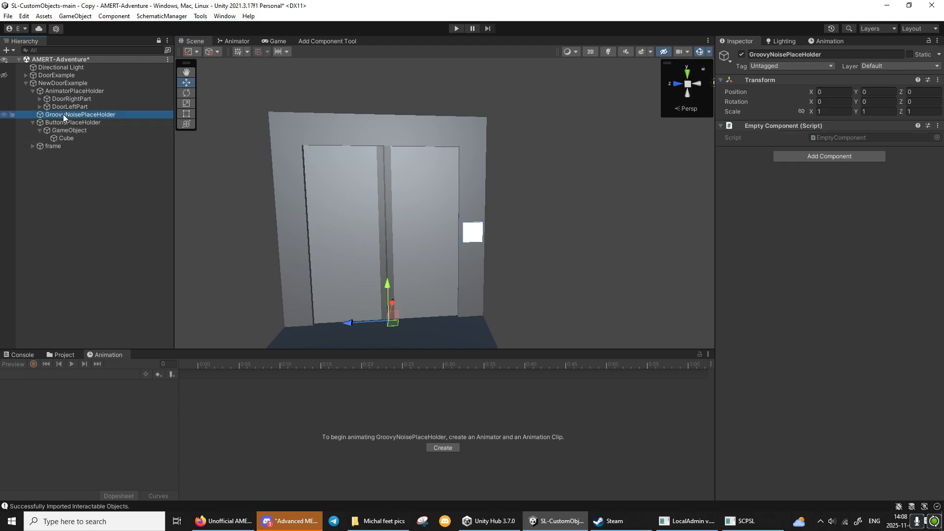
pyautogui.click(111, 243)
pyautogui.click(863, 130)
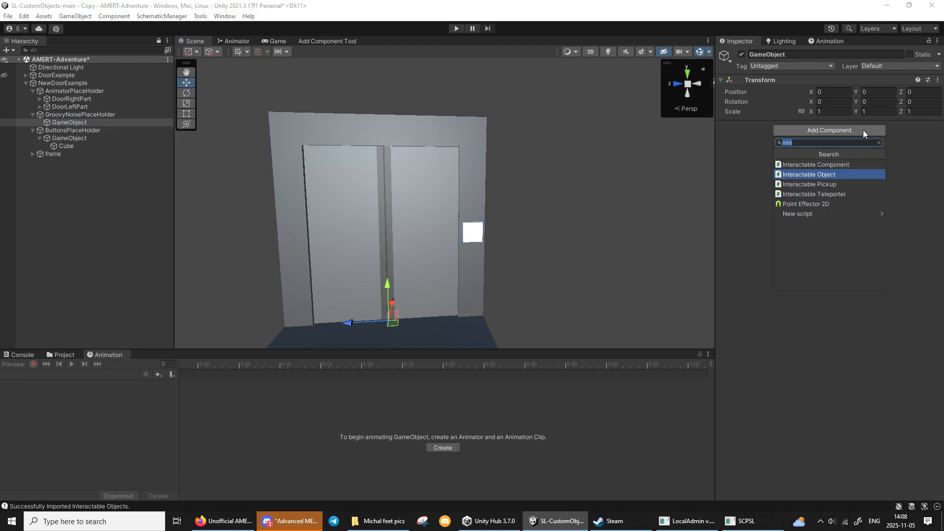
pyautogui.write('gro')
pyautogui.press('Up')
pyautogui.press('Return')
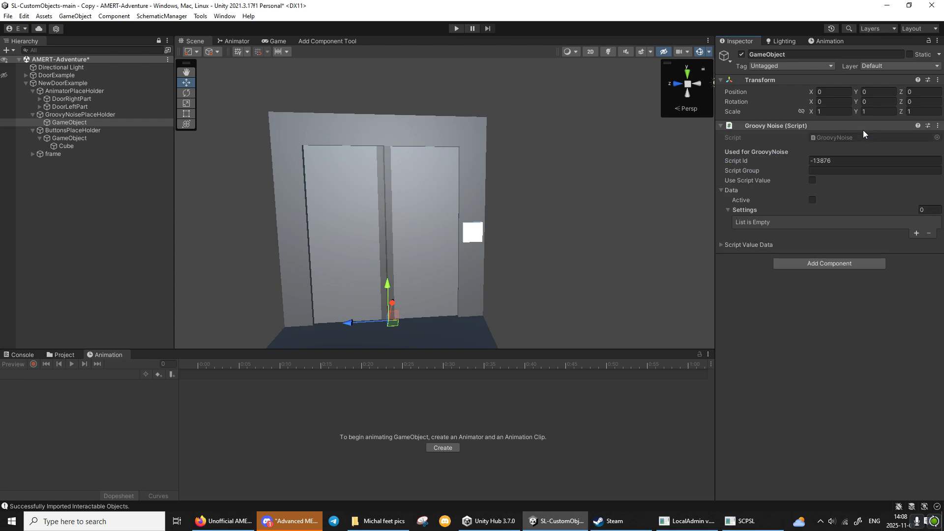
# Set the Groovy Noise Script Group to switch1 and add a force-executed setting that targets the closed group
pyautogui.click(834, 171)
pyautogui.write('switch1')
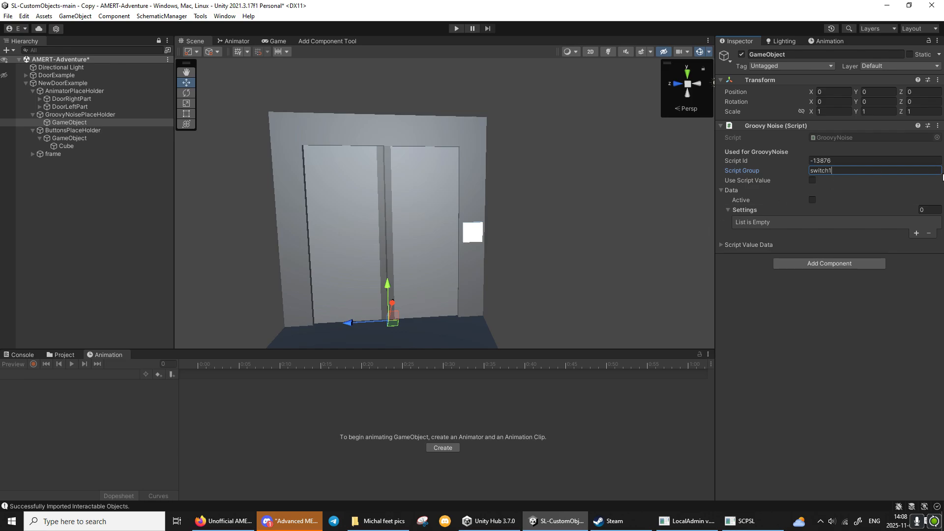
pyautogui.click(916, 233)
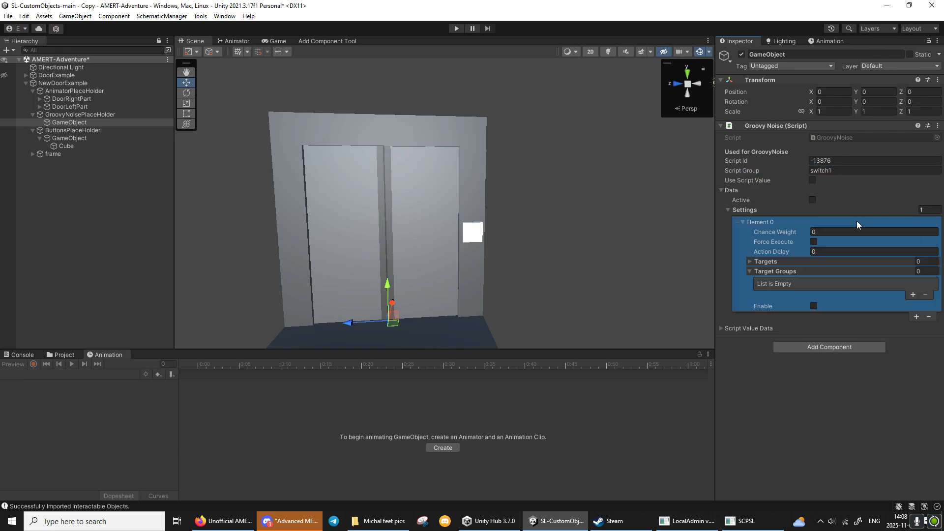
pyautogui.click(813, 242)
pyautogui.click(913, 294)
pyautogui.click(834, 284)
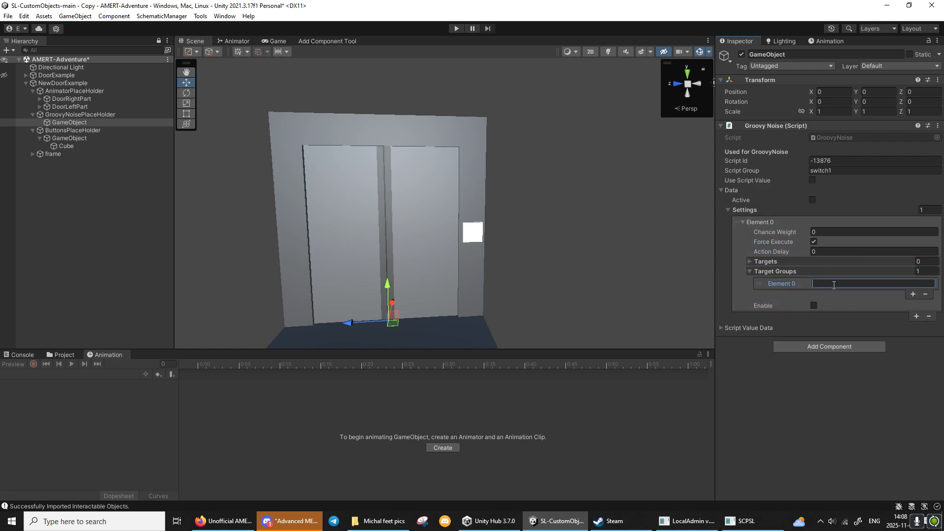
pyautogui.write('closed')
# Add a second Groovy Noise setting targeting the opened group, with Enable turned on and an Action Delay of 1
pyautogui.click(916, 316)
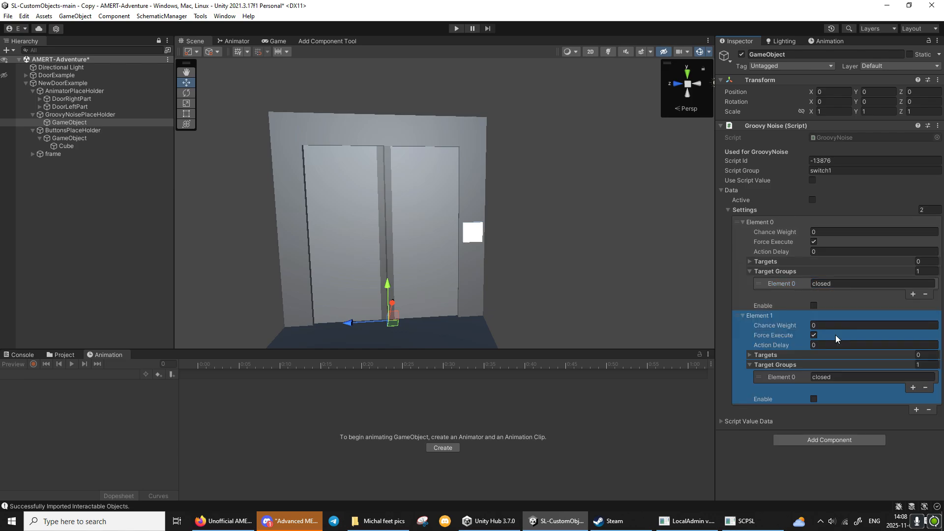
pyautogui.click(827, 378)
pyautogui.write('opened')
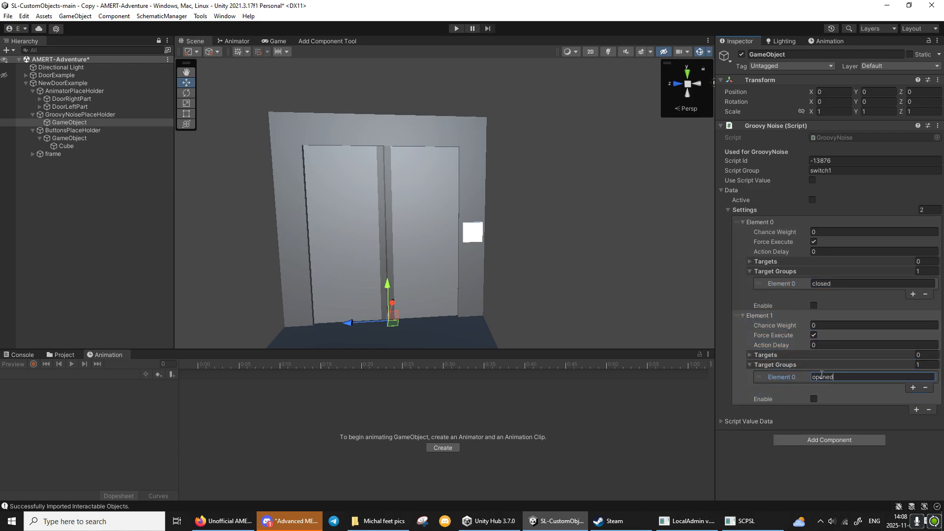
pyautogui.click(813, 401)
pyautogui.click(820, 345)
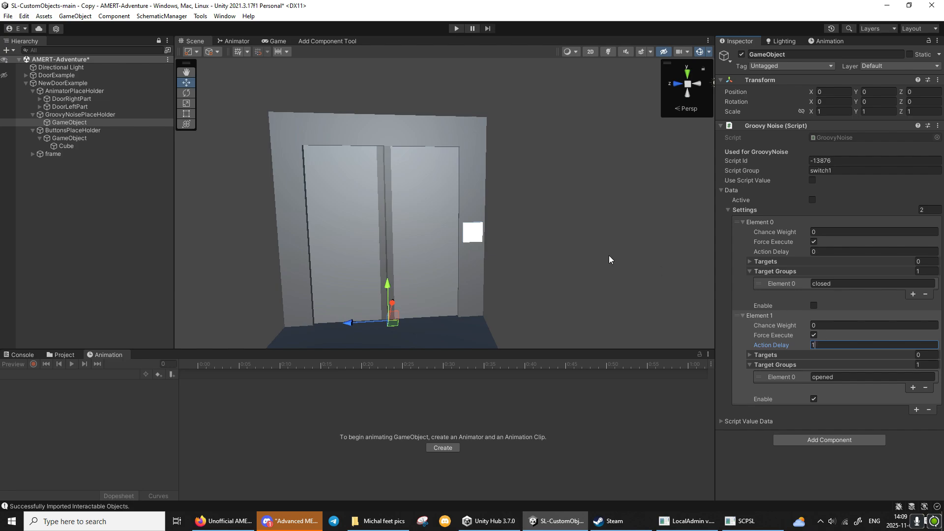
pyautogui.moveTo(609, 256); pyautogui.dragTo(627, 256, button='right')
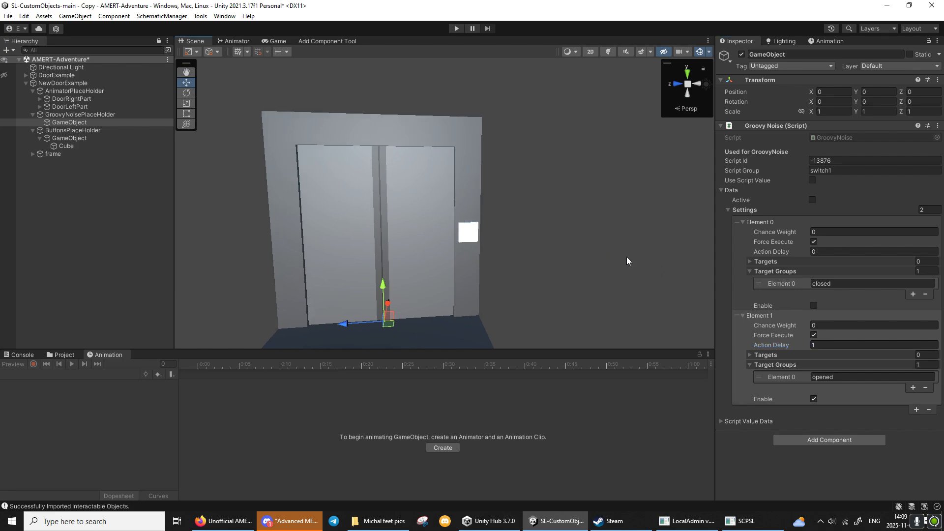
# Duplicate the Groovy Noise GameObject and set the copy's Script Group to switch2
pyautogui.click(84, 124)
pyautogui.hotkey('ctrl', 'd')
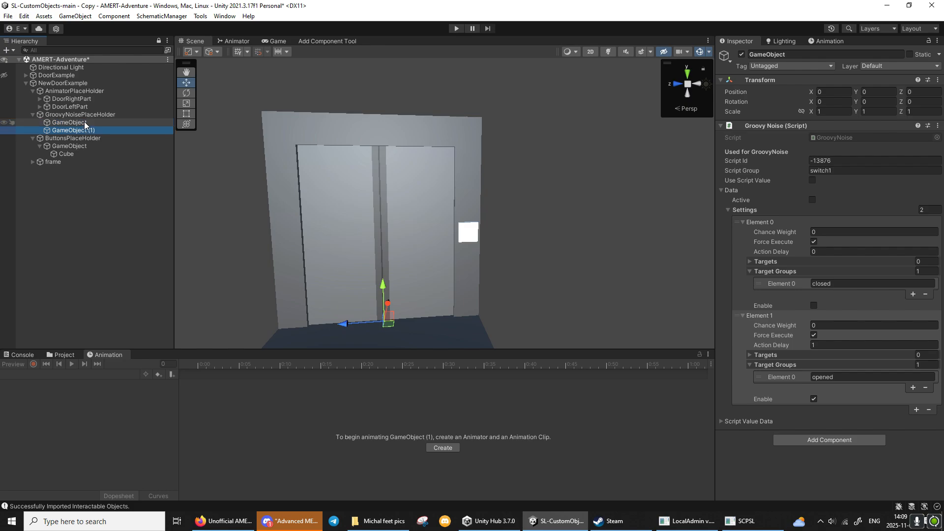
pyautogui.moveTo(827, 171); pyautogui.dragTo(834, 171)
pyautogui.write('2')
pyautogui.moveTo(612, 169); pyautogui.dragTo(618, 172, button='right')
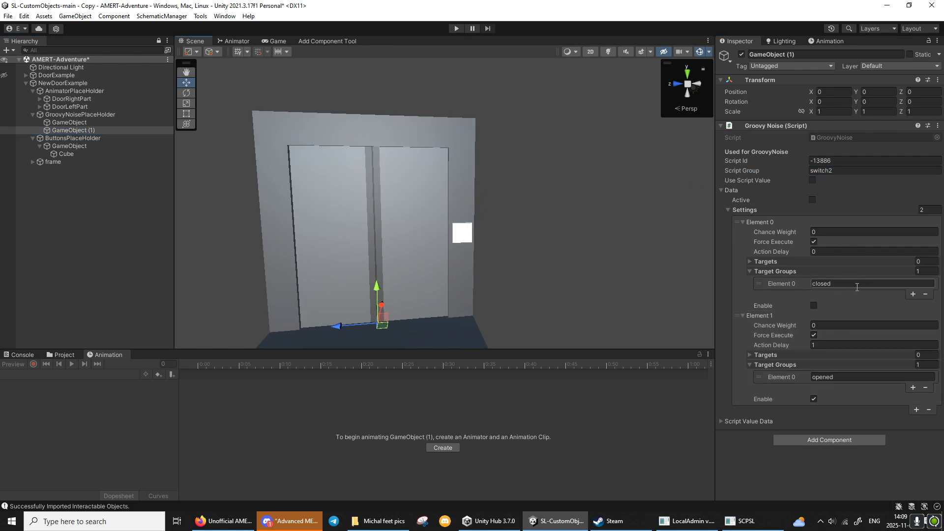
# Swap the copy's target groups so the first setting targets opened and the second targets closed
pyautogui.click(836, 284)
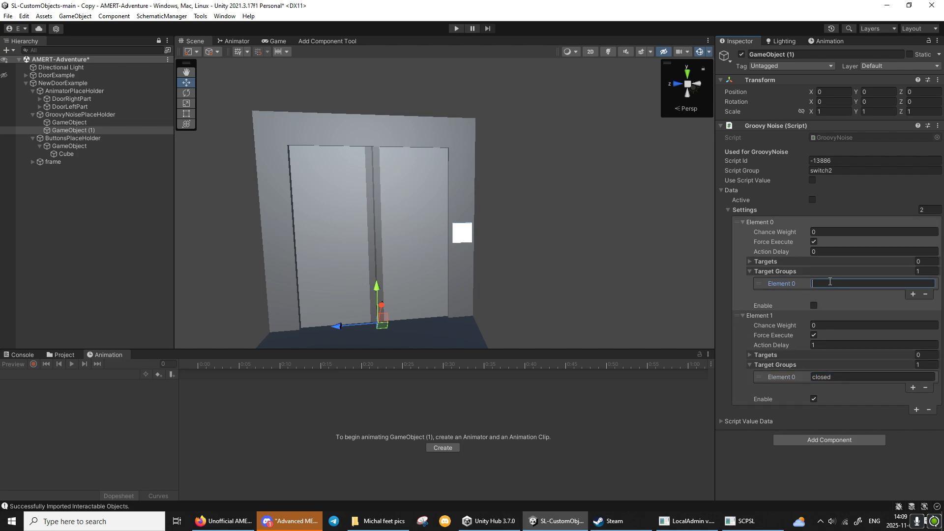
pyautogui.write('opened')
pyautogui.moveTo(640, 267); pyautogui.dragTo(640, 266, button='right')
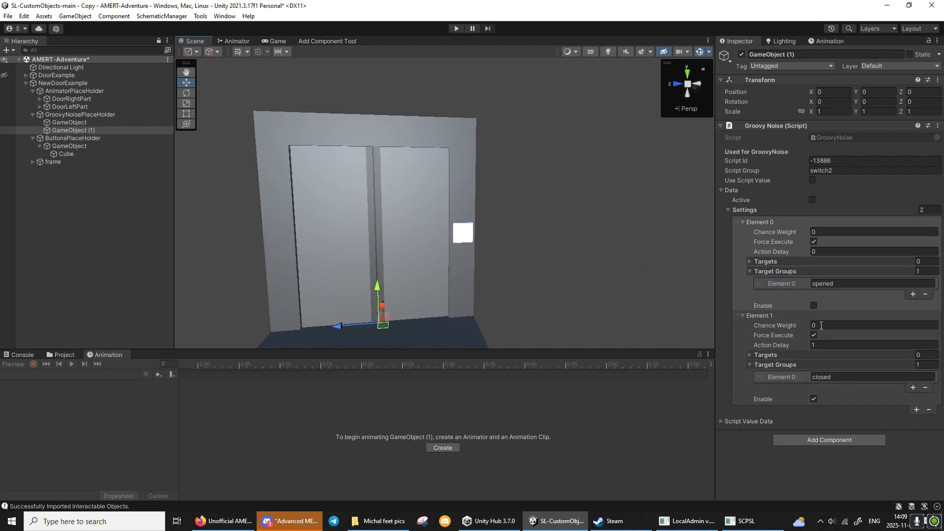
# Duplicate the switch2 Groovy Noise object and set the new copy's Script Group to na
pyautogui.hotkey('ctrl', 'd')
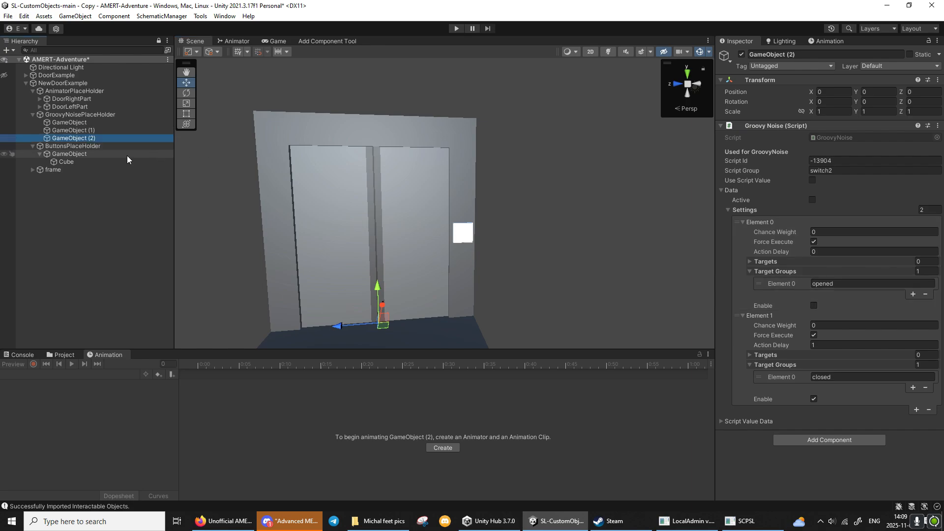
pyautogui.click(831, 170)
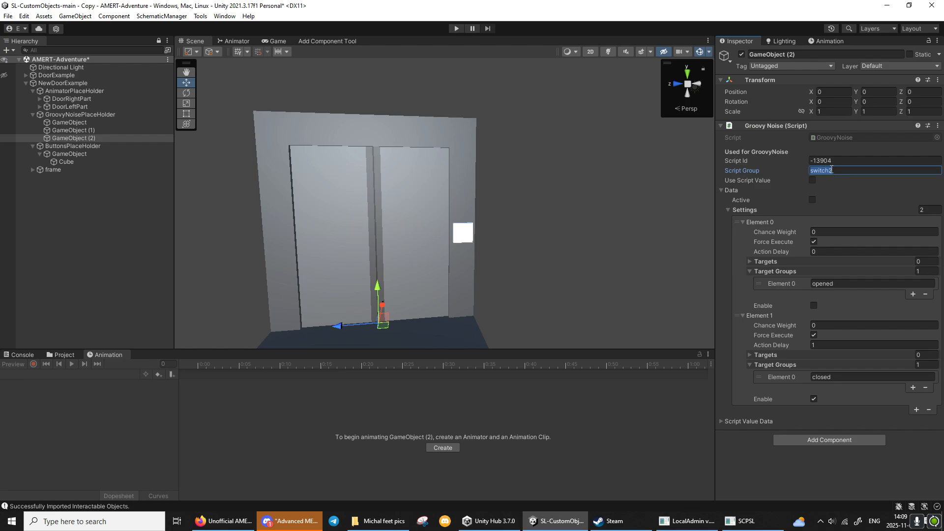
pyautogui.write('idl')
pyautogui.press('BackSpace')
pyautogui.press('BackSpace')
pyautogui.write('n/a')
pyautogui.press('BackSpace')
pyautogui.press('BackSpace')
pyautogui.write('a')
pyautogui.moveTo(634, 146); pyautogui.dragTo(621, 145, button='right')
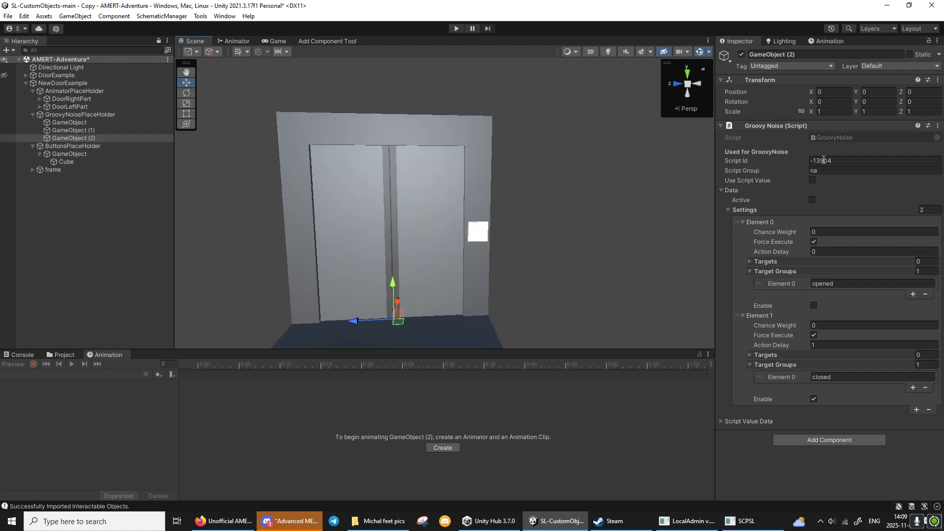
# Make the na Groovy Noise active and set the Action Delay of both its settings to 0.5
pyautogui.click(812, 200)
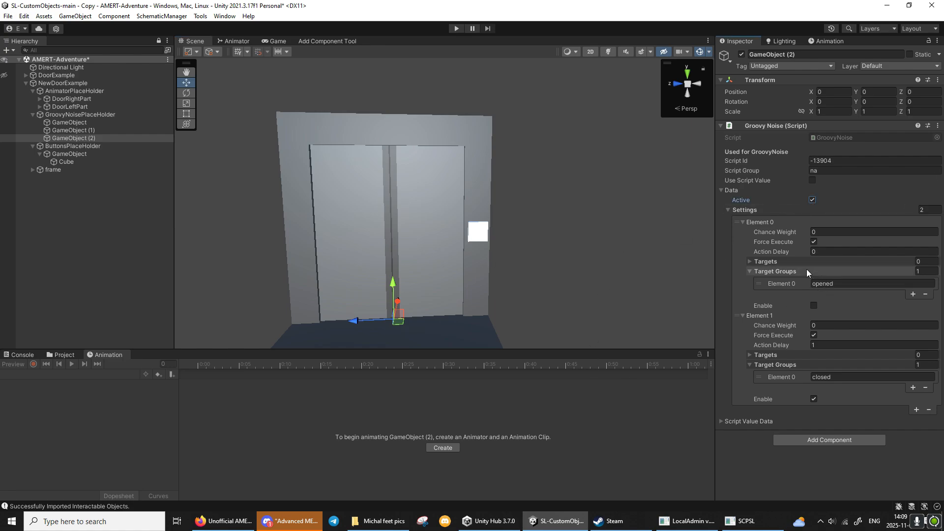
pyautogui.click(836, 284)
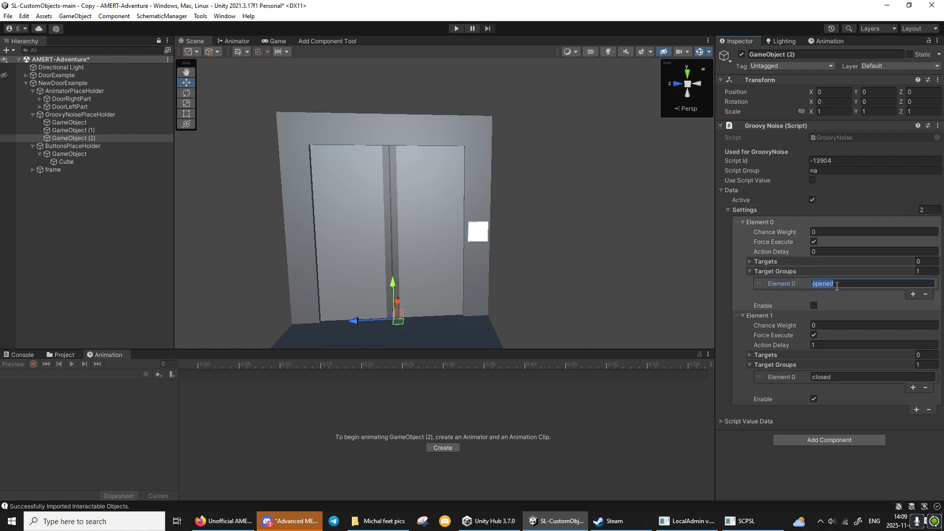
pyautogui.click(826, 252)
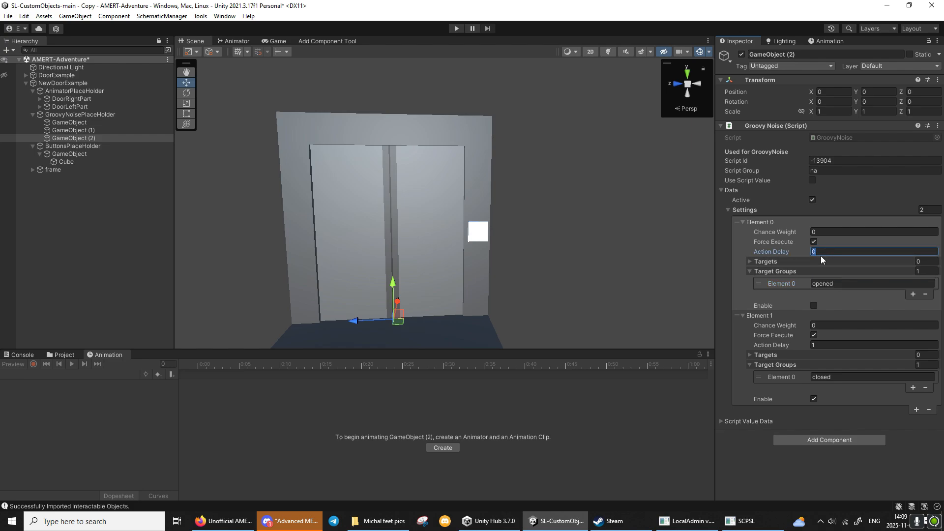
pyautogui.write('.5')
pyautogui.click(832, 345)
pyautogui.write('.5')
pyautogui.press('Return')
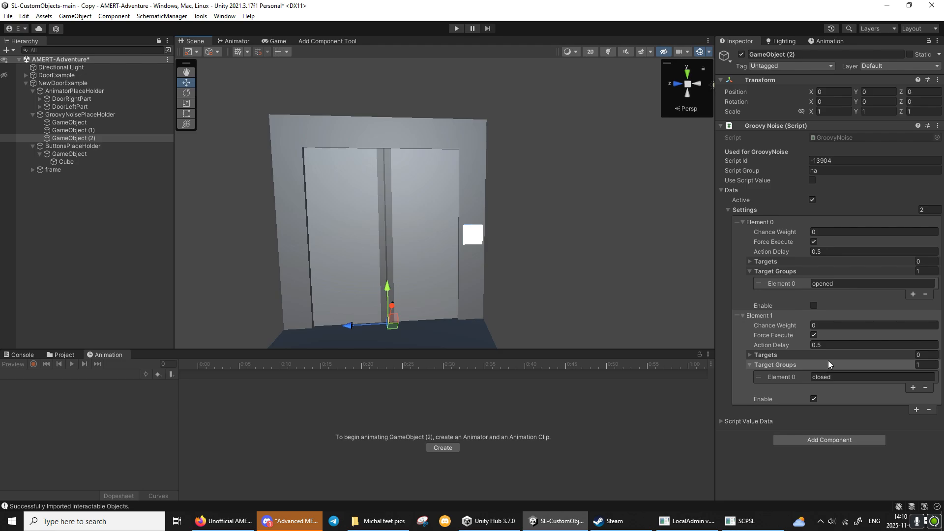
# Use the Add Component Tool to apply EmptyComponent to the empty children of NewDoorExample
pyautogui.click(66, 85)
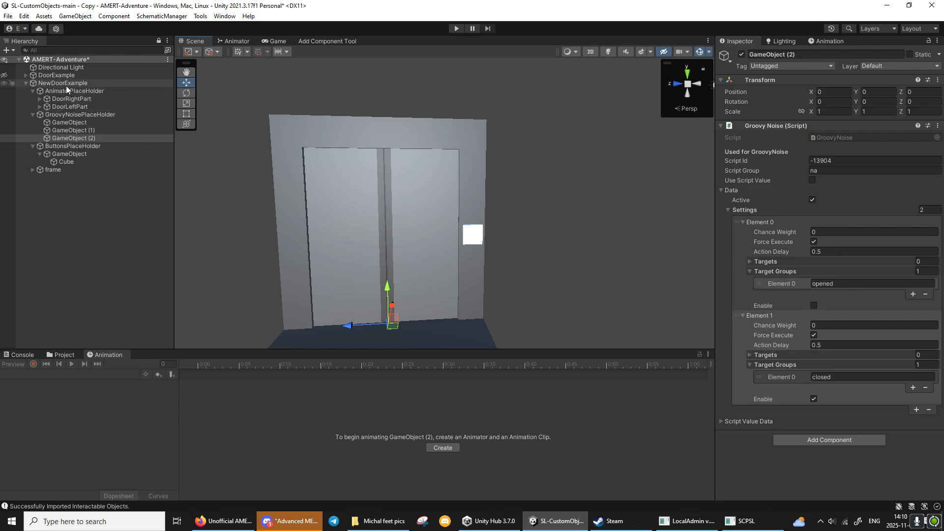
pyautogui.click(321, 42)
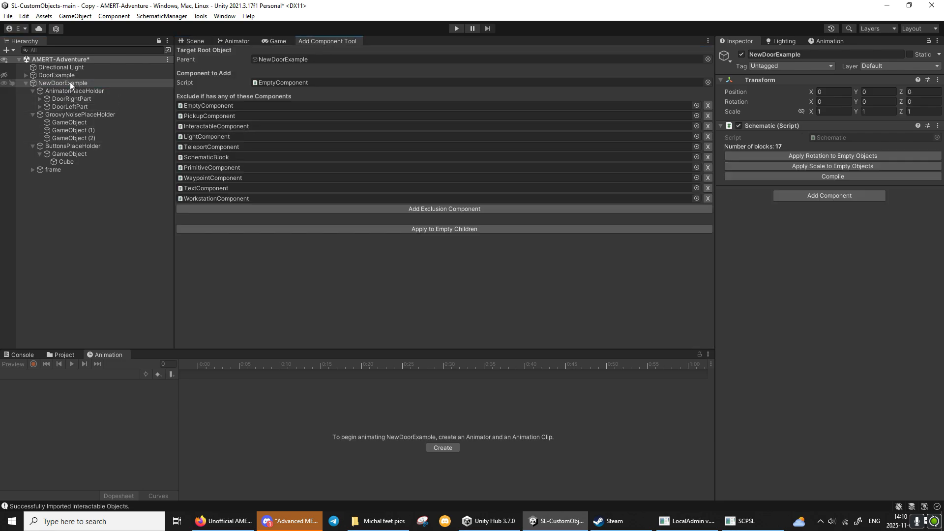
pyautogui.moveTo(70, 82); pyautogui.dragTo(329, 61)
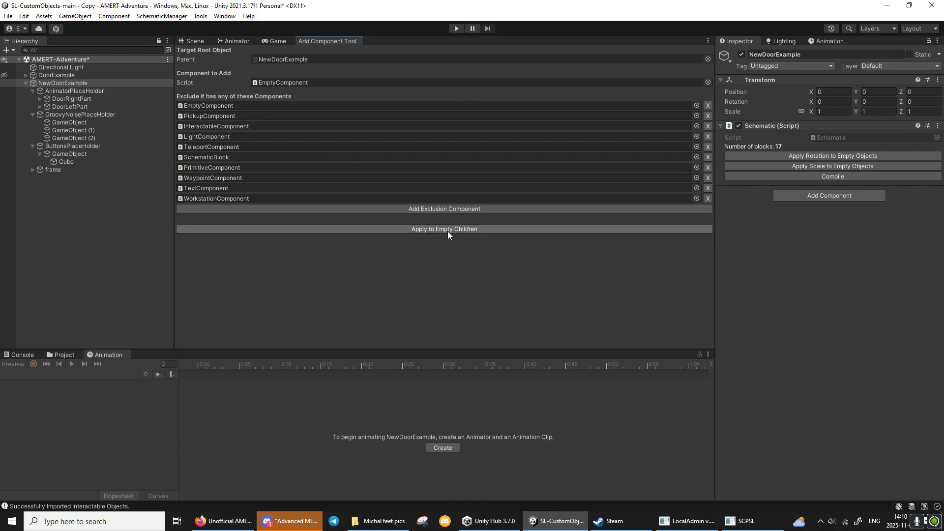
pyautogui.click(448, 230)
pyautogui.click(191, 42)
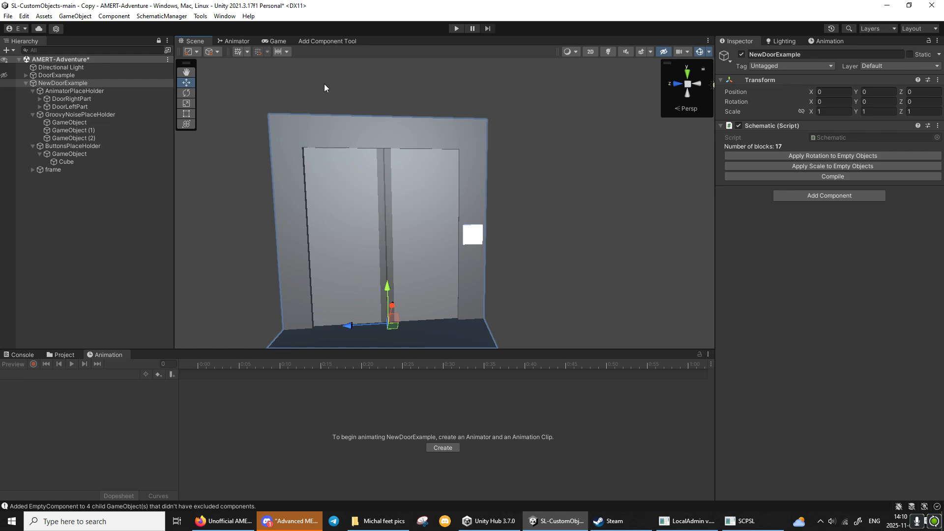
# Compile the NewDoorExample schematic together with its Interactable Objects and Groovy Noise data
pyautogui.click(772, 177)
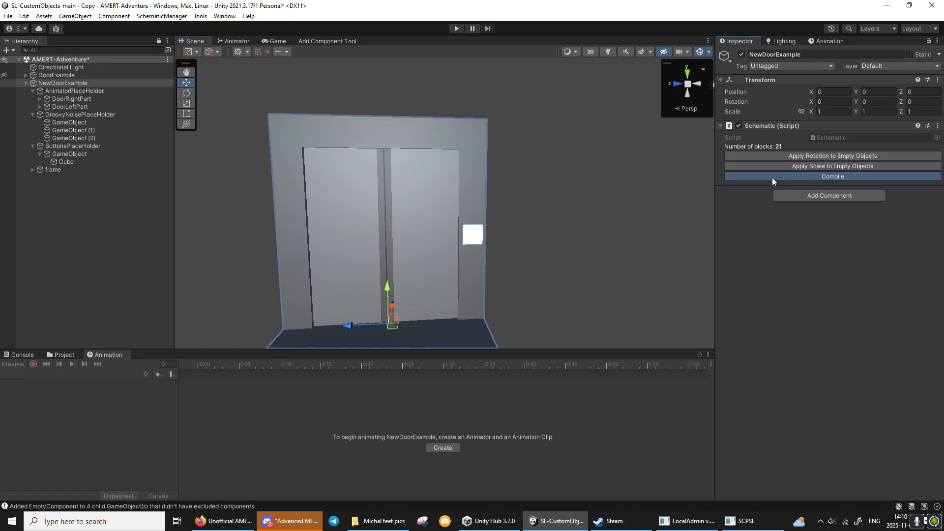
pyautogui.click(162, 16)
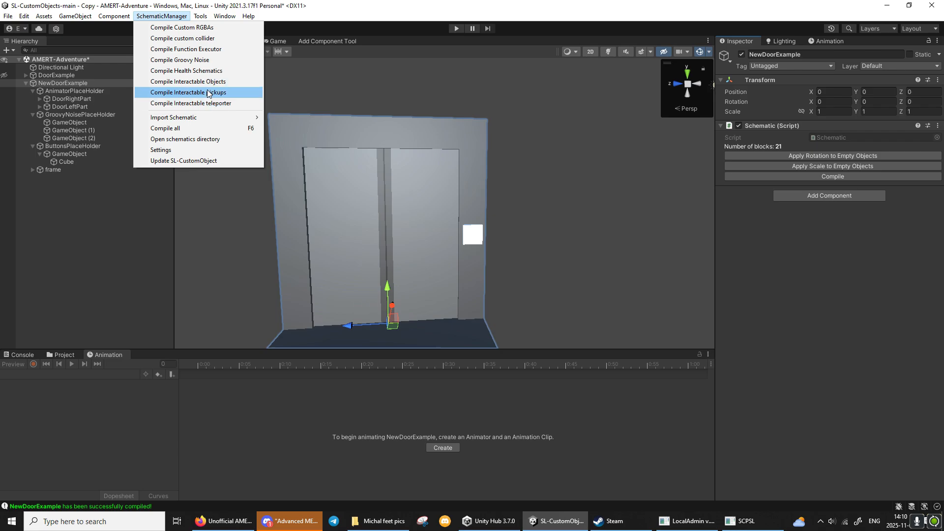
pyautogui.click(207, 93)
pyautogui.click(162, 16)
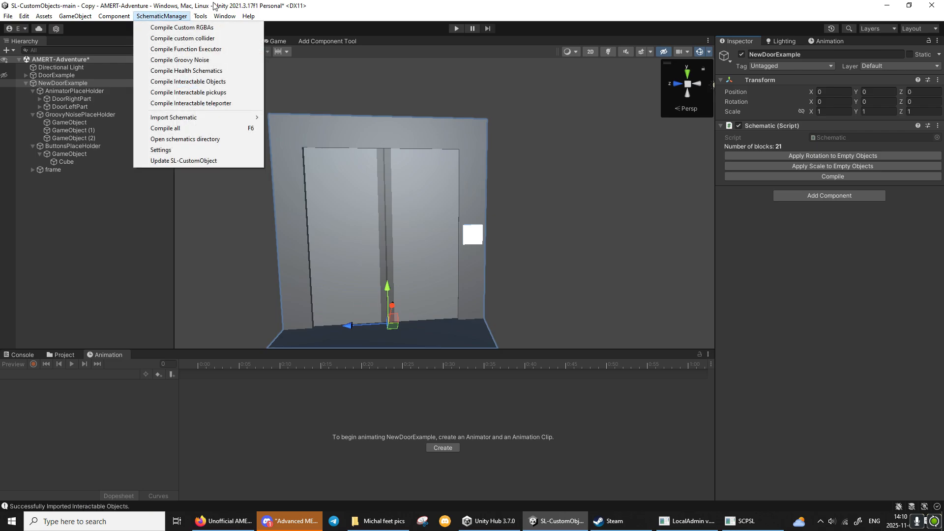
pyautogui.click(208, 59)
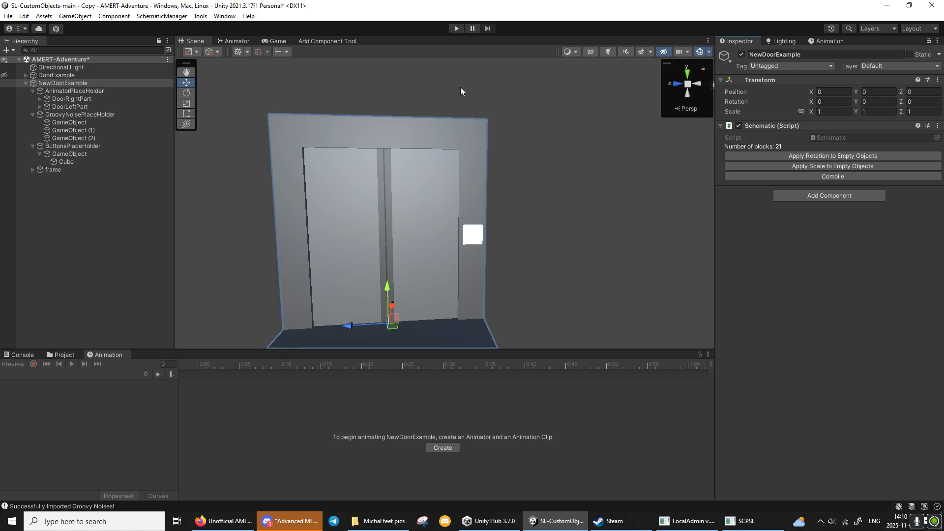
# Switch to the SCPSL game and rerun an earlier command to bring in the NewDoorExample schematic
pyautogui.hotkey('alt', 'Tab')
pyautogui.press('m')
pyautogui.press('Up')
pyautogui.press('Up')
pyautogui.press('Up')
pyautogui.press('Return')
pyautogui.press('Escape')
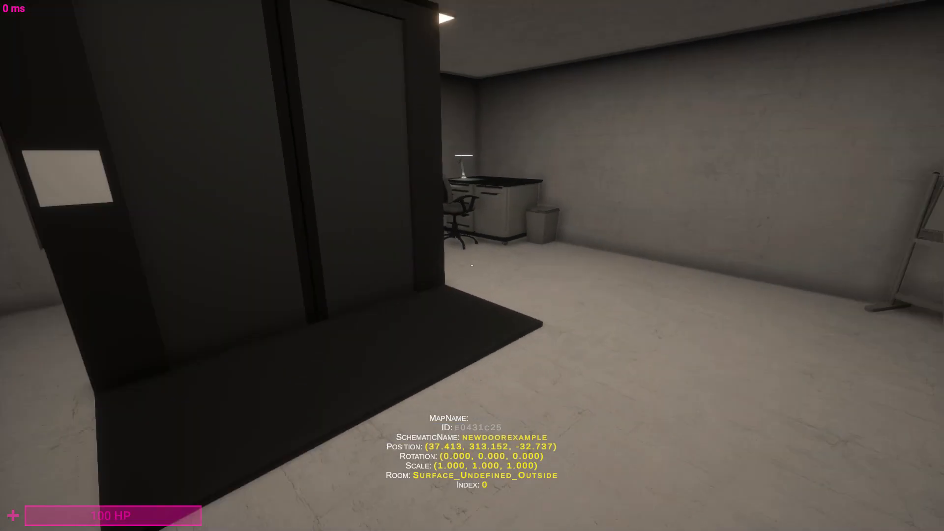
# Approach the door in the game and use its wall button to open it and close it again
pyautogui.press('w')
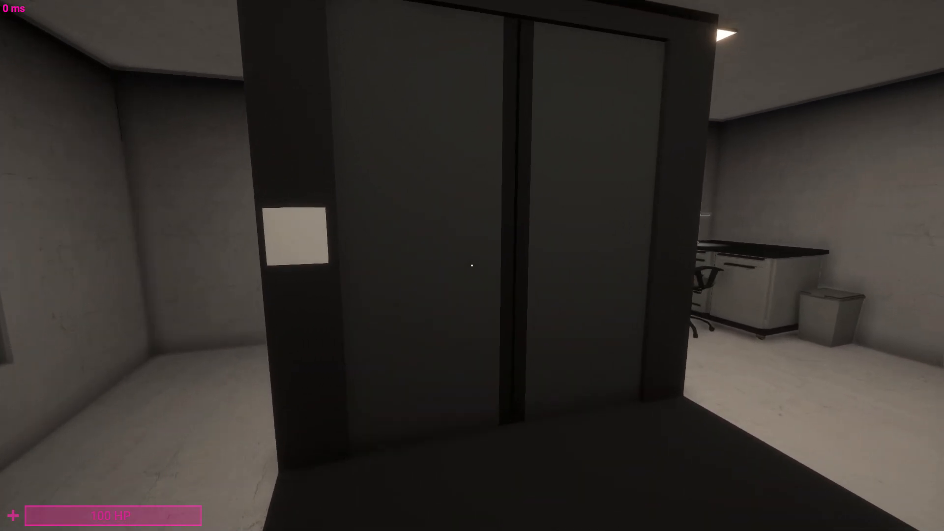
pyautogui.press('e')
pyautogui.press('s')
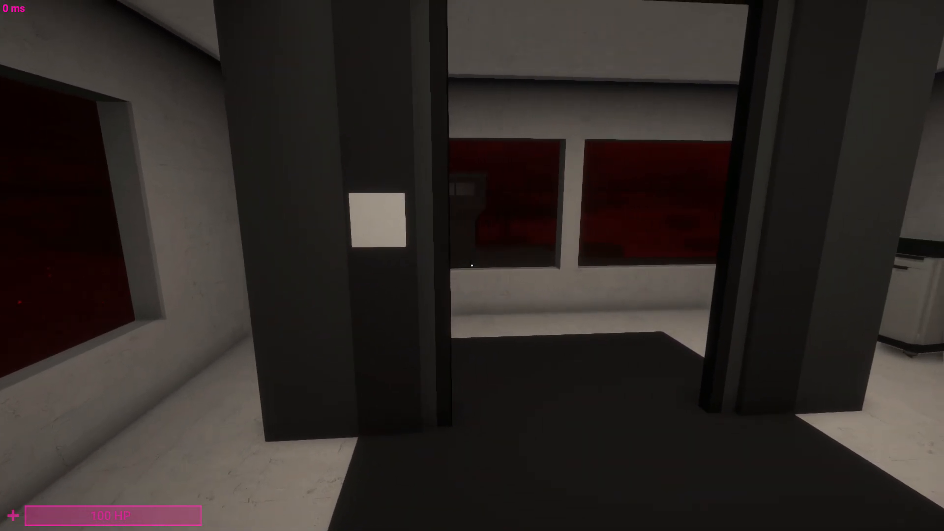
pyautogui.press('w')
pyautogui.press('e')
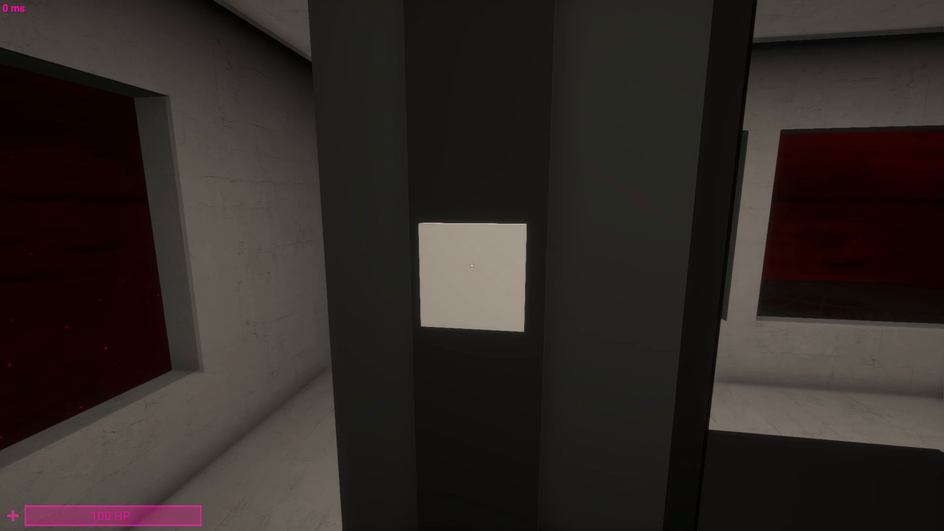
# Go around to the door's reverse side and test opening it with the button there
pyautogui.press('s')
pyautogui.press('a')
pyautogui.press('a')
pyautogui.press('w')
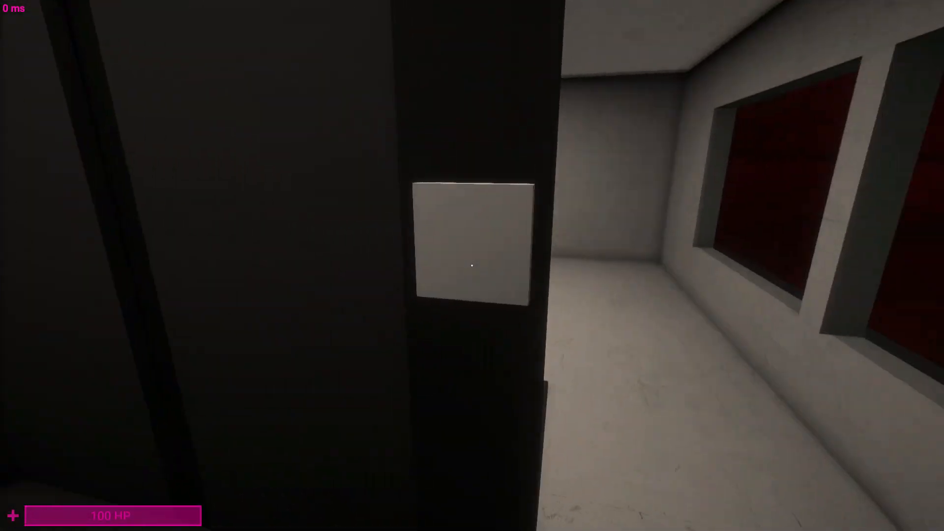
pyautogui.press('s')
pyautogui.press('e')
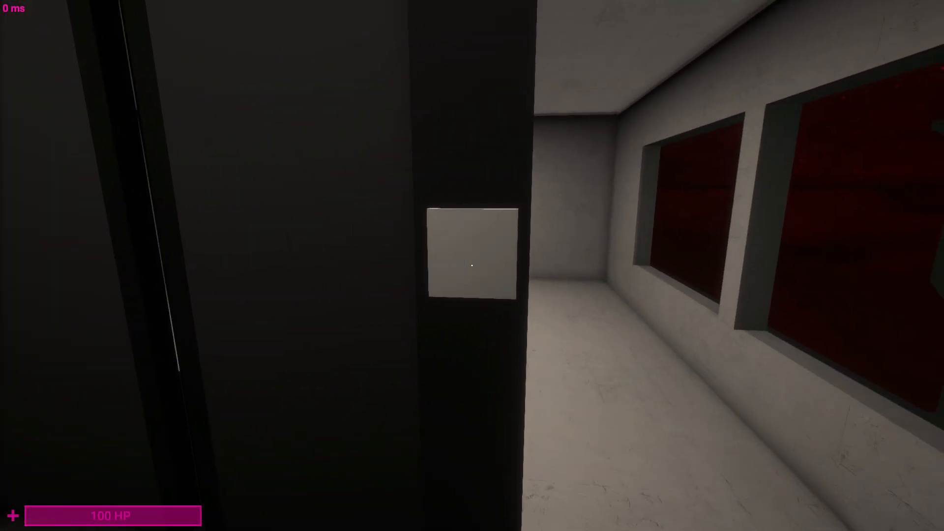
# Return to the door's front side, close it with the button and step back to watch
pyautogui.press('w')
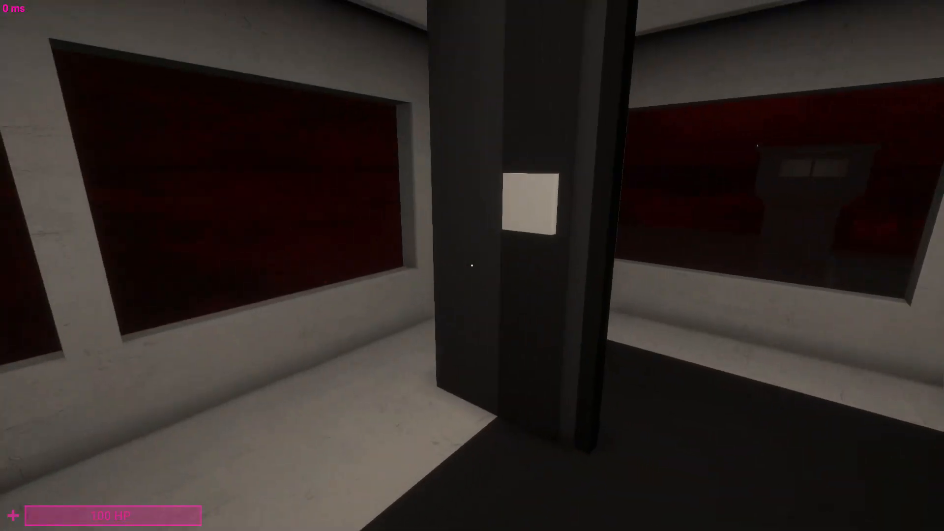
pyautogui.press('w')
pyautogui.press('e')
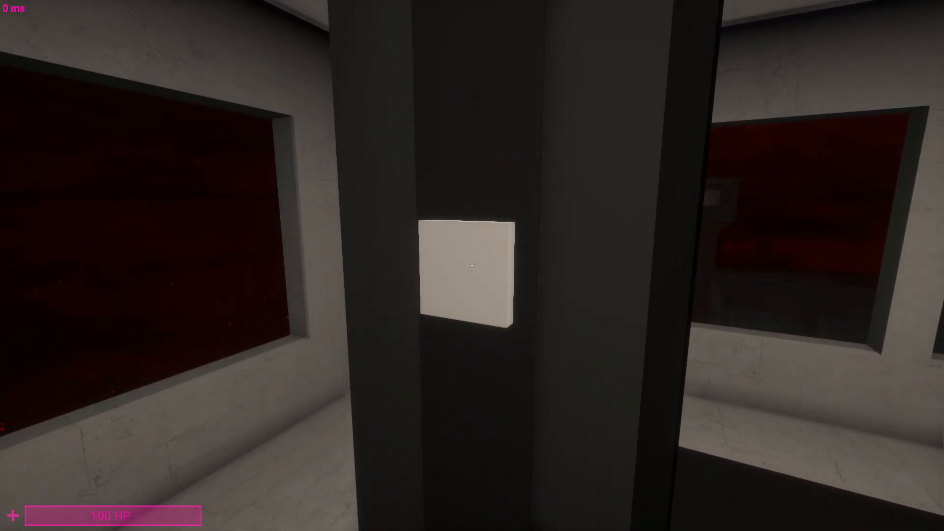
pyautogui.press('s')
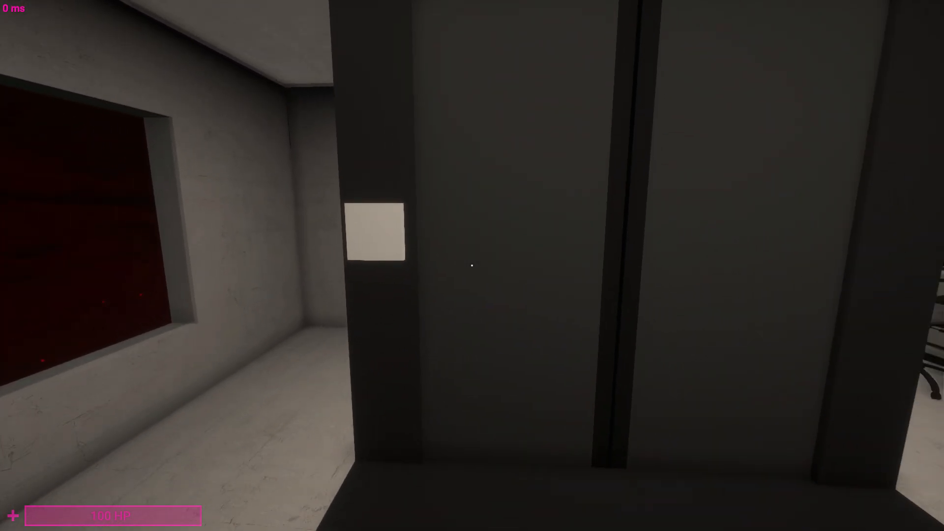
# Open the door with its front button, walk through the doorway and close it using the button on the reverse side
pyautogui.press('a')
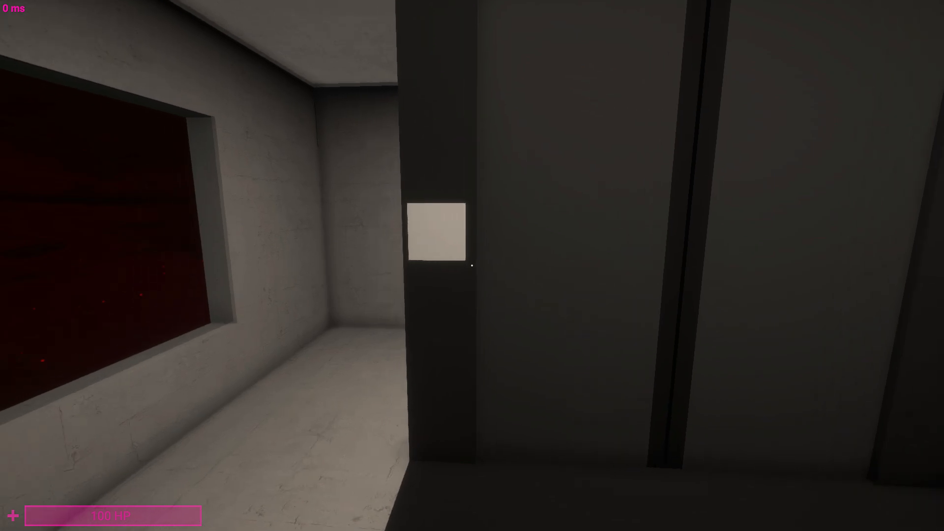
pyautogui.press('w')
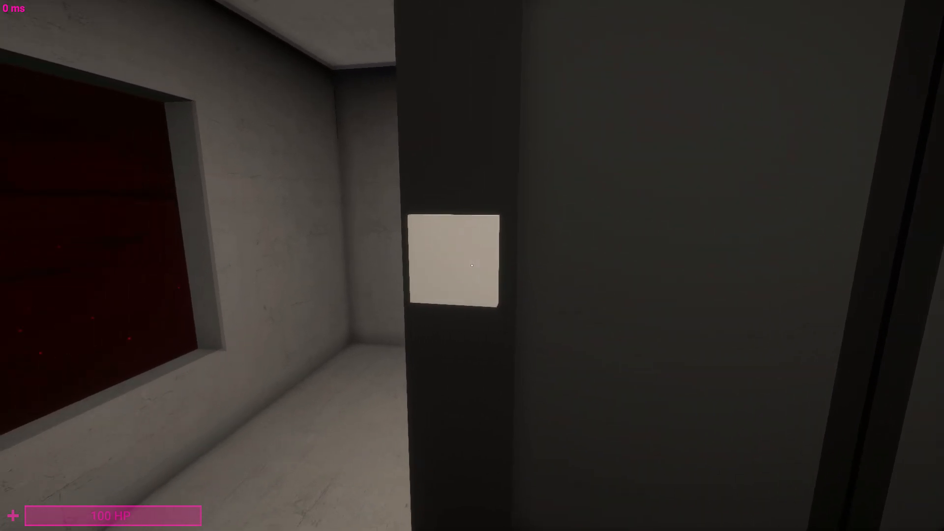
pyautogui.press('e')
pyautogui.press('w')
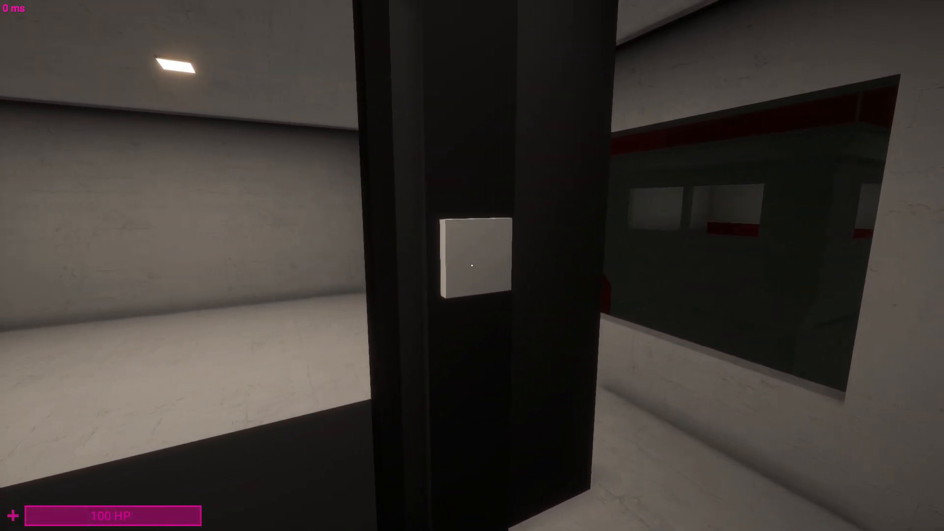
pyautogui.press('e')
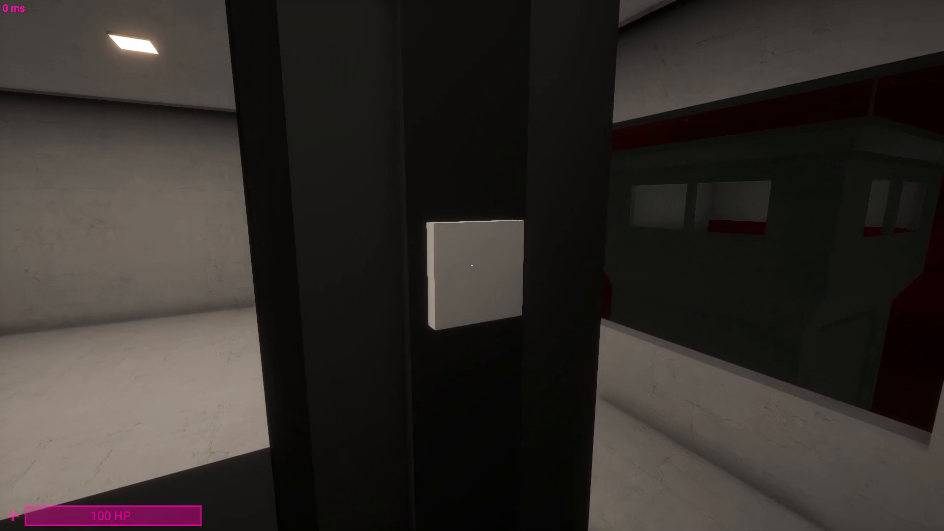
# Back away from the reverse side, walk around to the door's front and step back to view the whole door
pyautogui.press('s')
pyautogui.press('d')
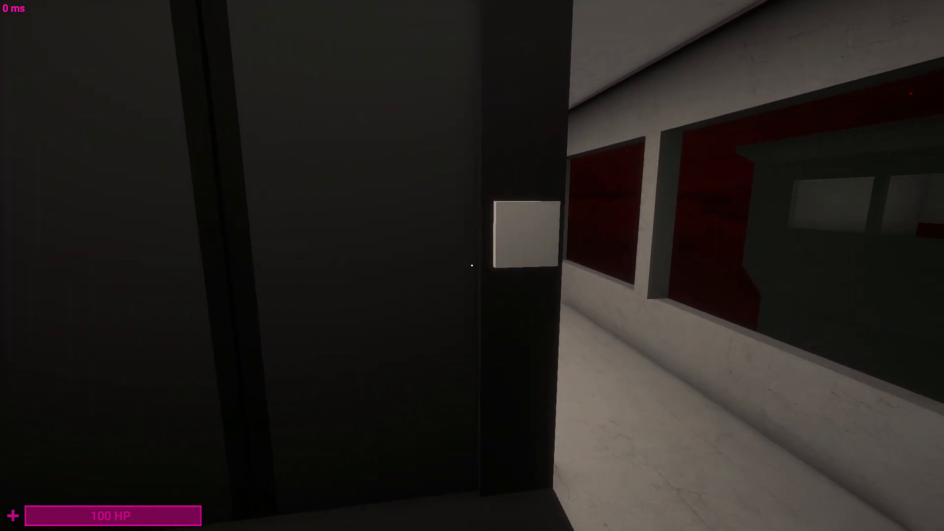
pyautogui.press('w')
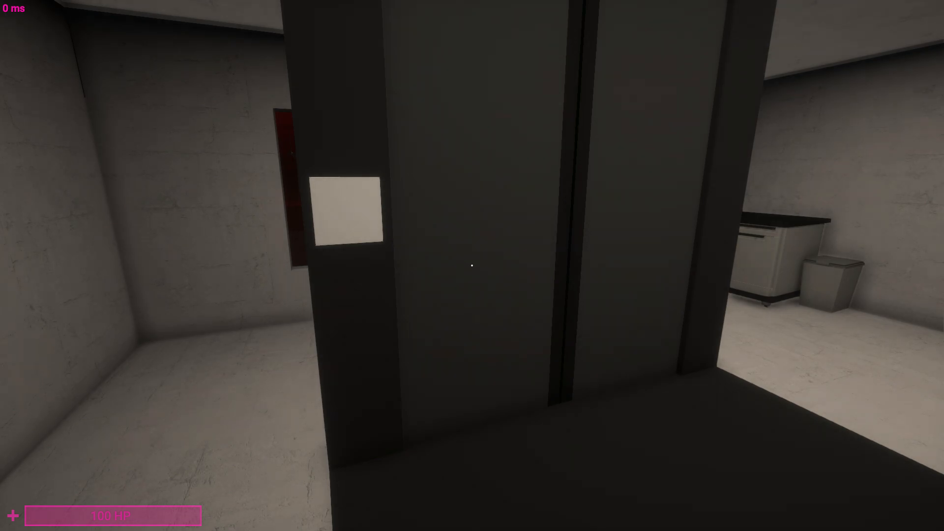
pyautogui.press('s')
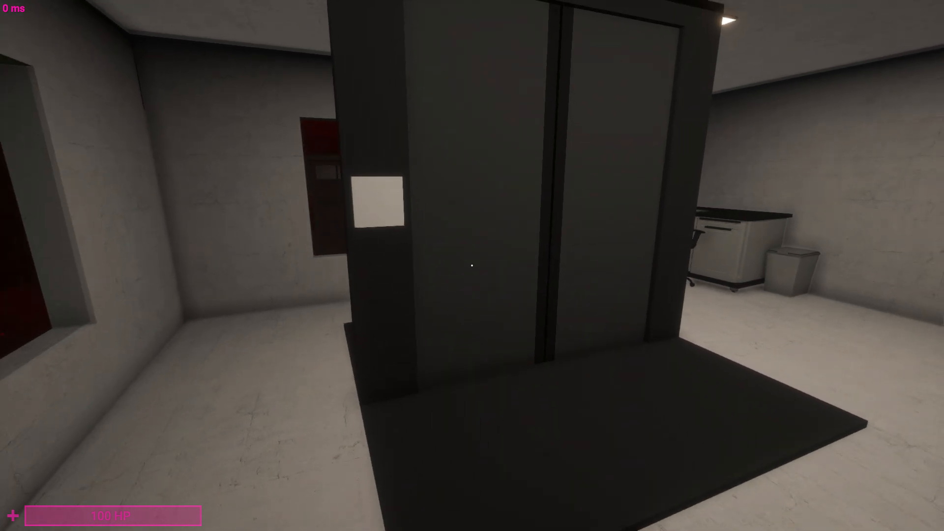